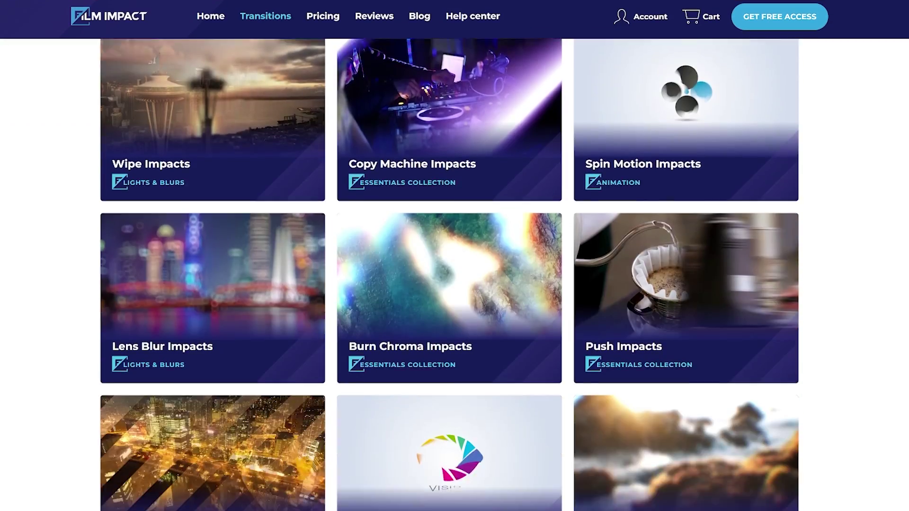
pyautogui.scroll(-16, 454, 265)
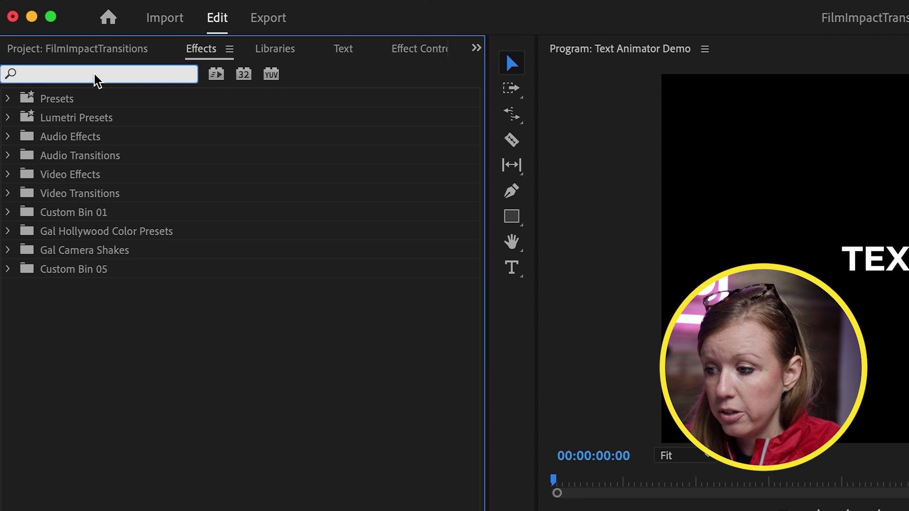
# Search 'Sma' in Effects and find FI: Text Animator in the Film Impact Smart Tools folder
pyautogui.write('sm')
pyautogui.press('BackSpace')
pyautogui.press('BackSpace')
pyautogui.write('Smart tool')
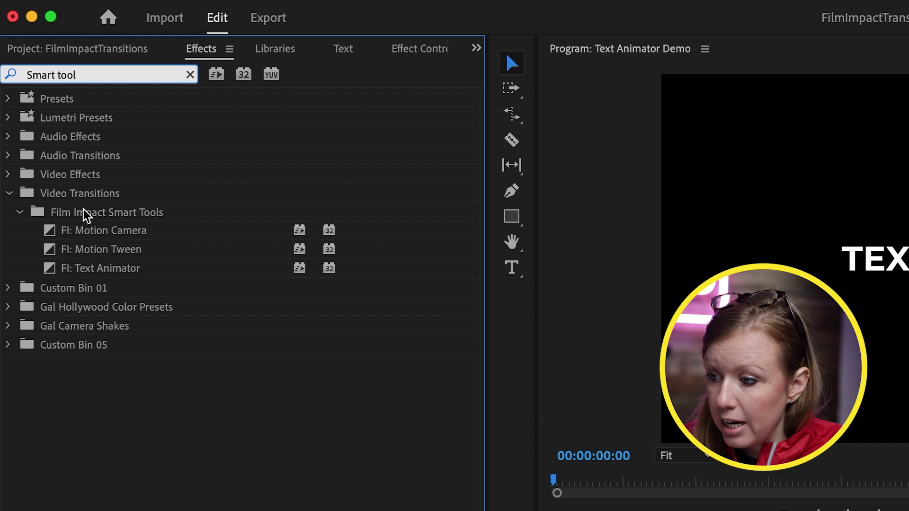
pyautogui.click(87, 213)
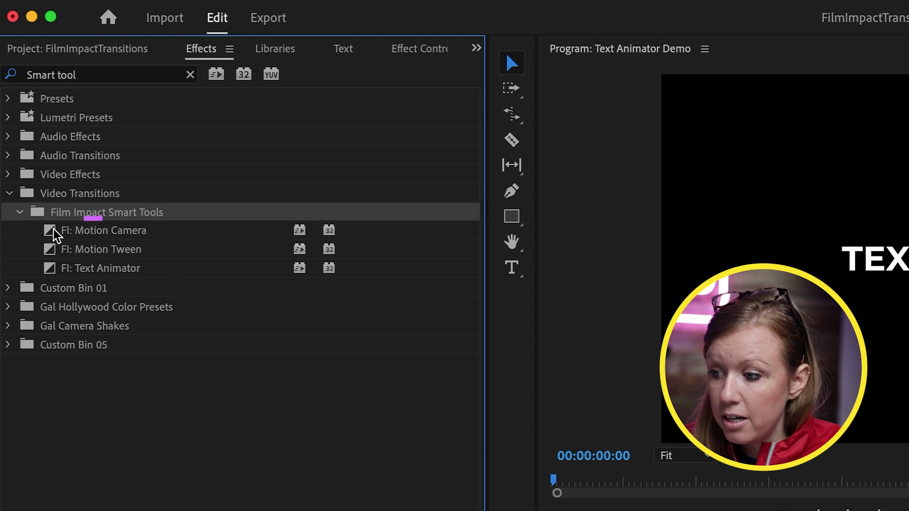
pyautogui.click(129, 238)
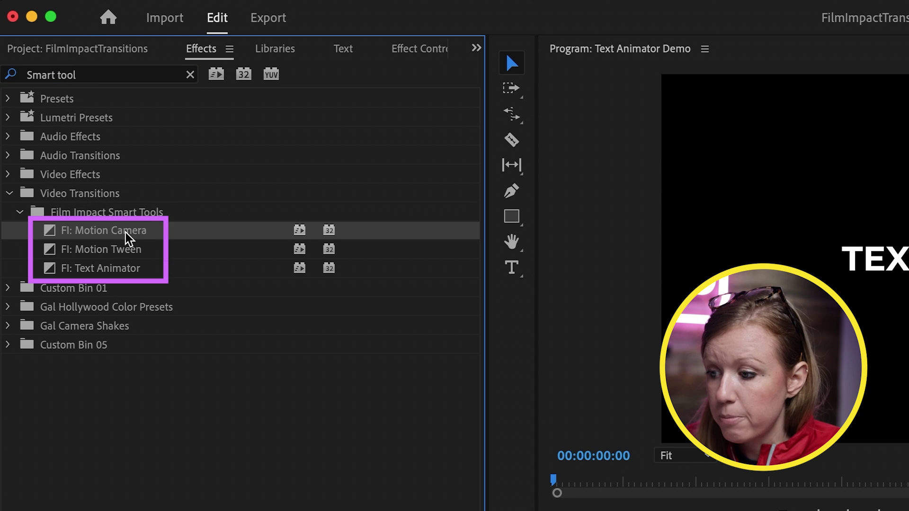
pyautogui.click(138, 252)
pyautogui.click(137, 270)
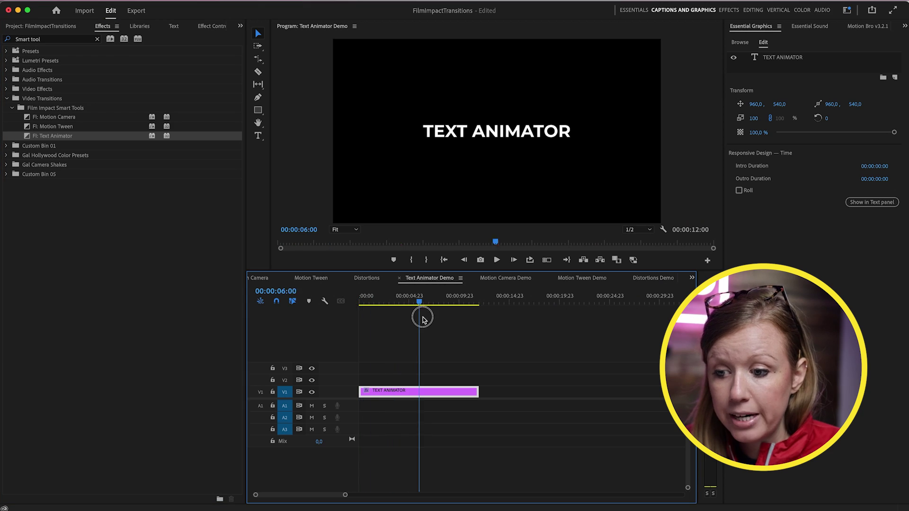
# Apply FI: Text Animator to the TEXT ANIMATOR clip's start, lengthen it, and play it back
pyautogui.click(458, 135)
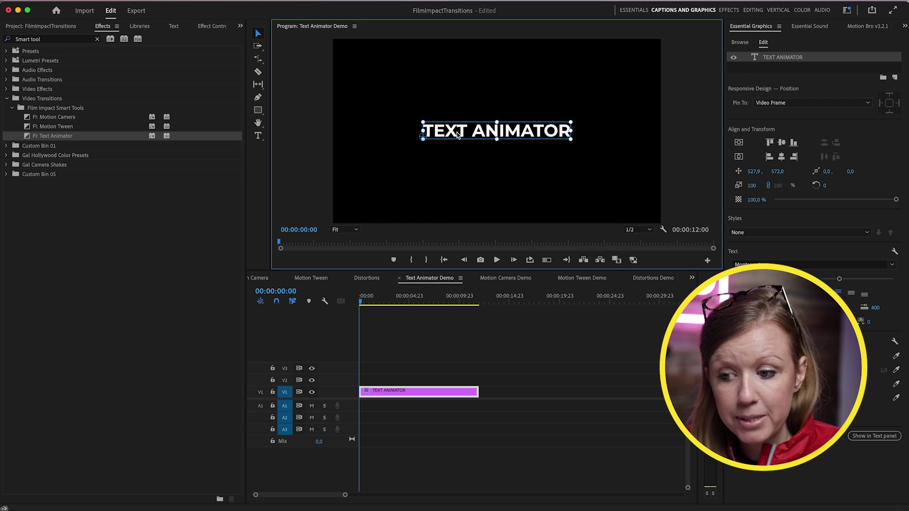
pyautogui.moveTo(365, 303); pyautogui.dragTo(397, 309)
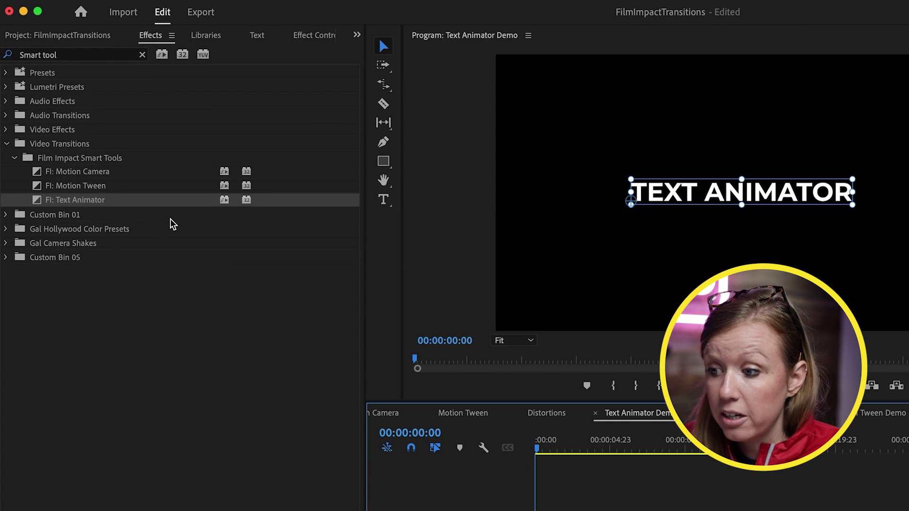
pyautogui.moveTo(43, 201); pyautogui.dragTo(519, 510)
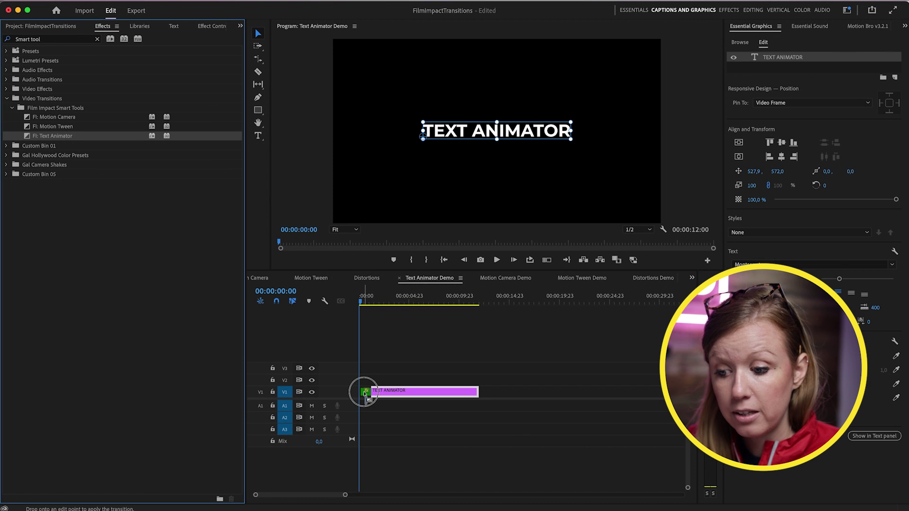
pyautogui.moveTo(364, 394); pyautogui.dragTo(365, 393)
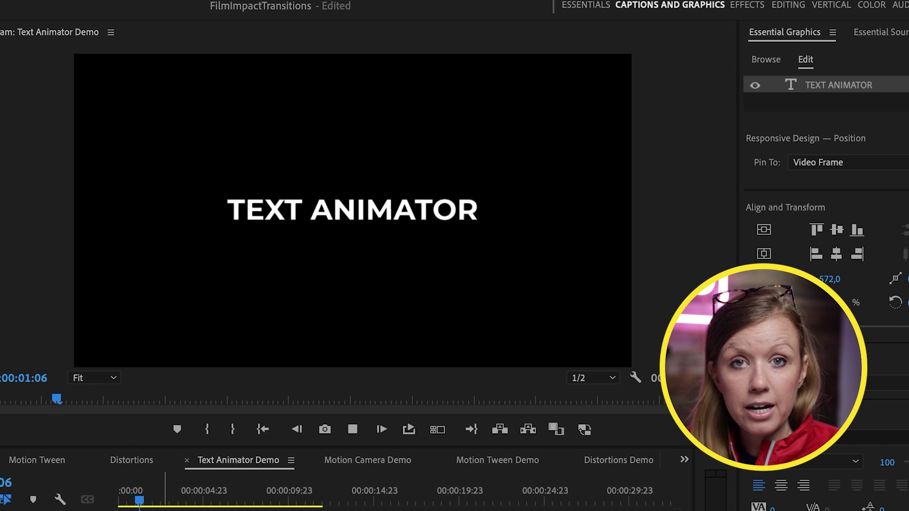
pyautogui.press('space')
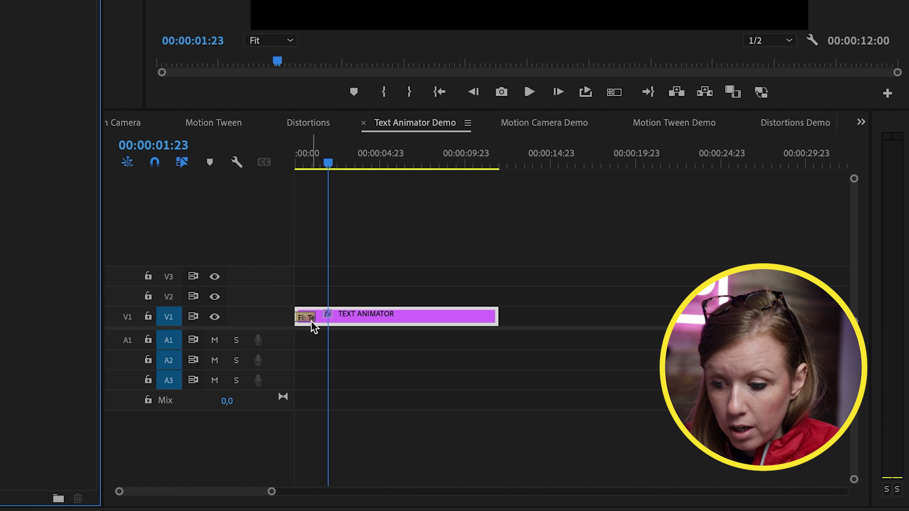
pyautogui.moveTo(312, 325); pyautogui.dragTo(330, 316)
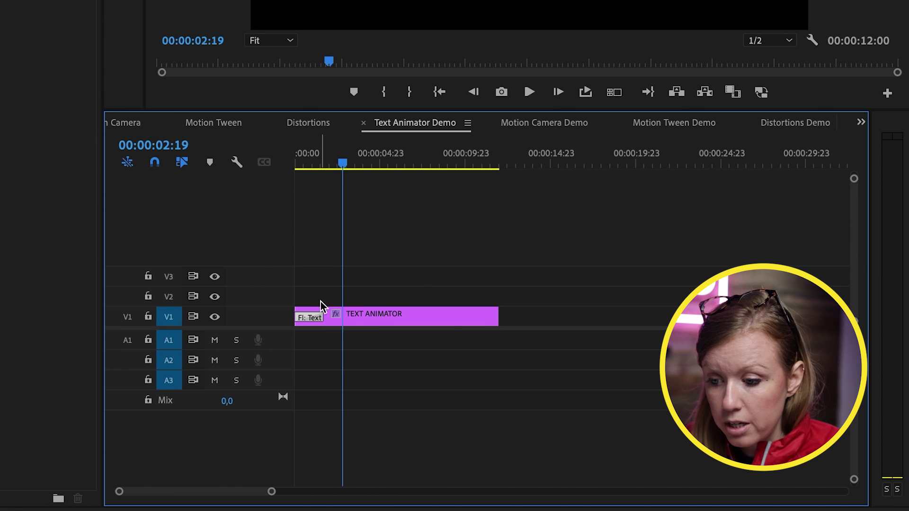
pyautogui.press('space')
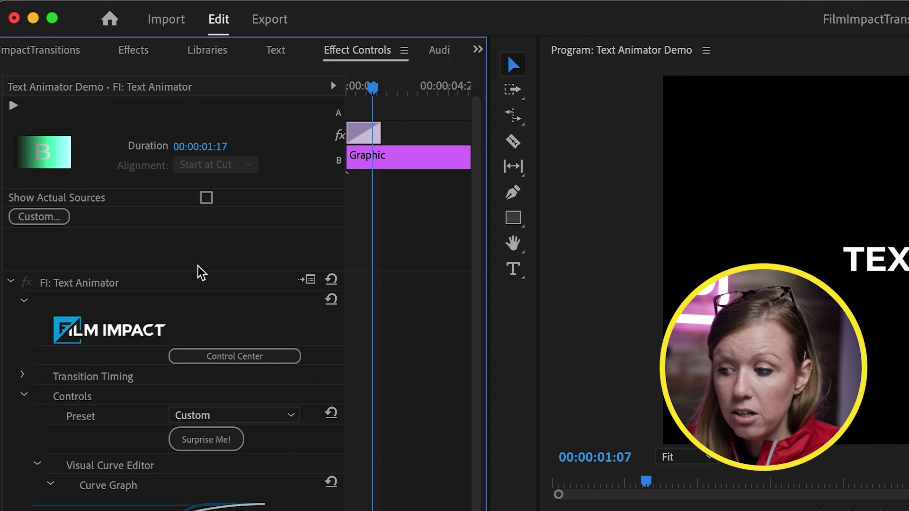
# Switch Text Animator to the Squeeze Up Random preset, then view the saved Text Animator presets
pyautogui.scroll(-4, 201, 273)
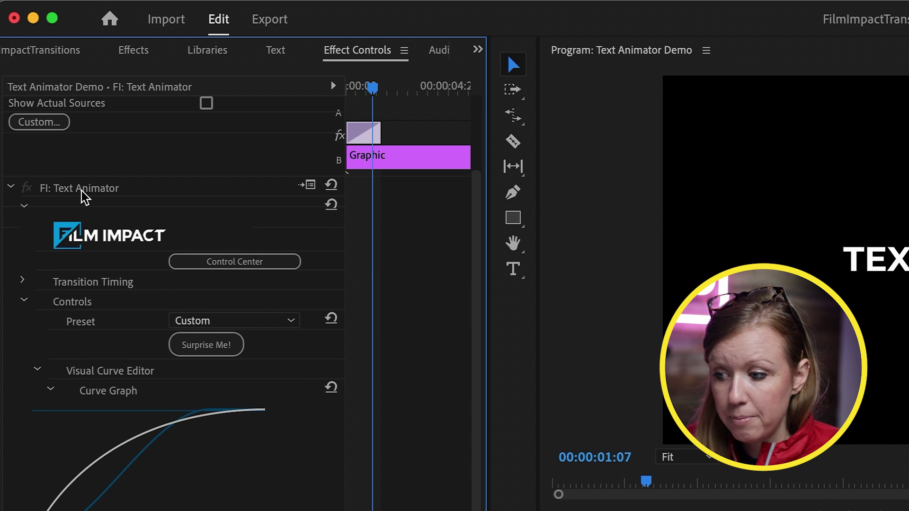
pyautogui.scroll(-4, 82, 196)
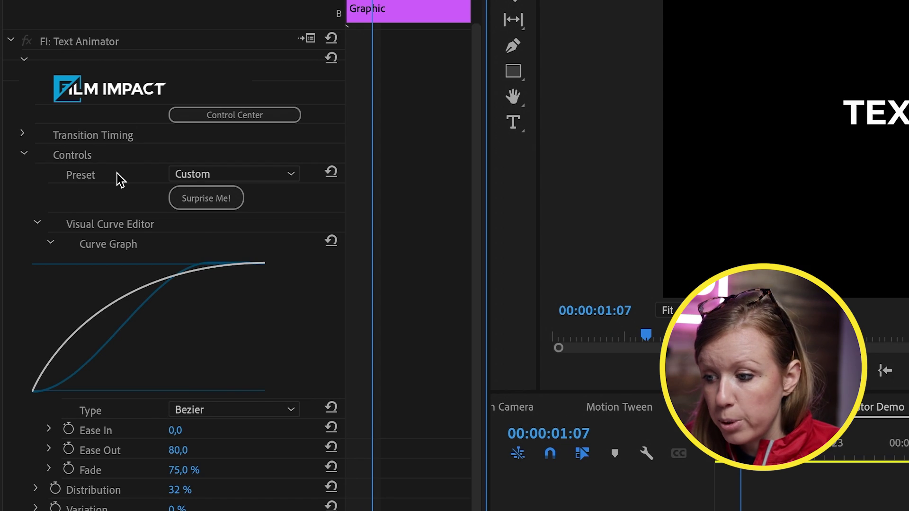
pyautogui.click(233, 174)
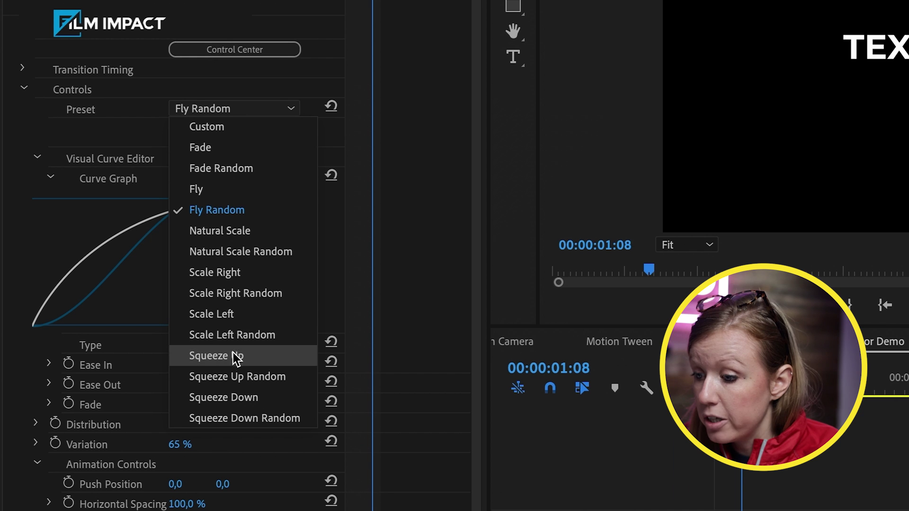
pyautogui.click(238, 376)
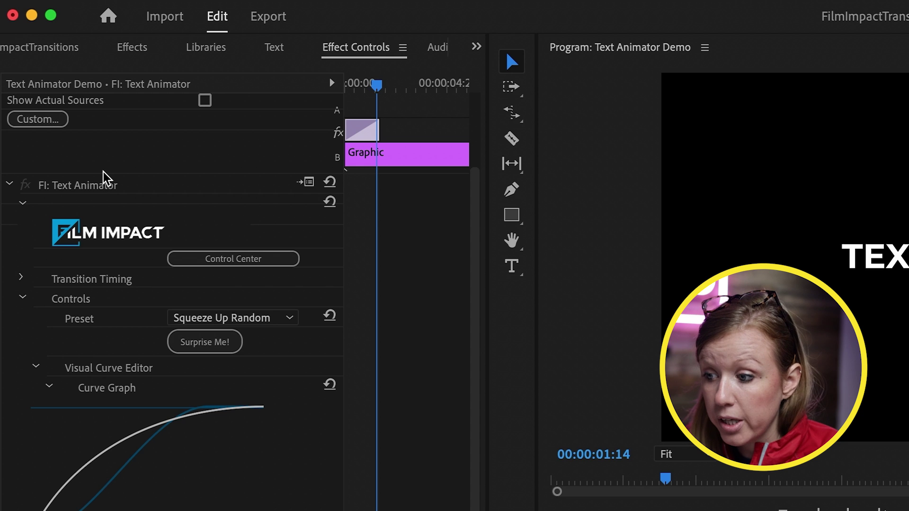
pyautogui.rightClick(103, 179)
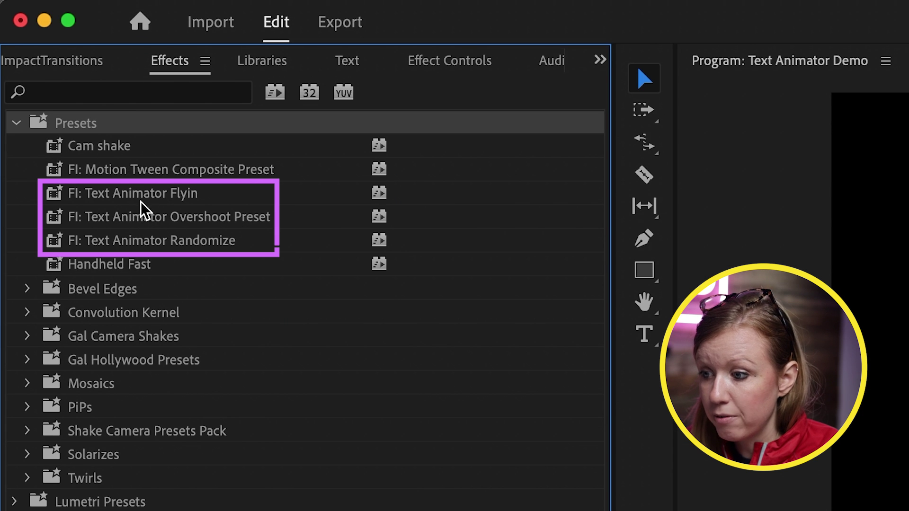
pyautogui.click(140, 202)
# Review the Overshoot and Randomize presets, then randomize the Text Animator settings with Surprise Me!
pyautogui.click(142, 218)
pyautogui.click(143, 243)
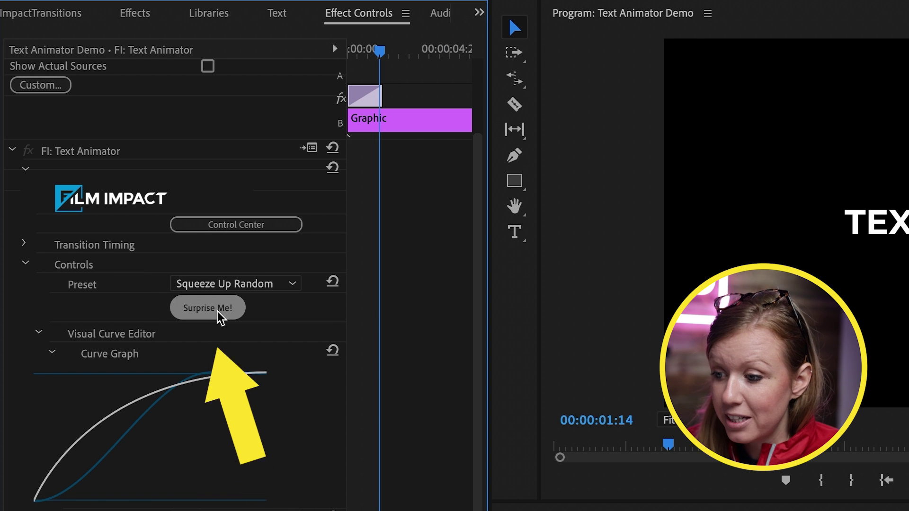
pyautogui.click(218, 312)
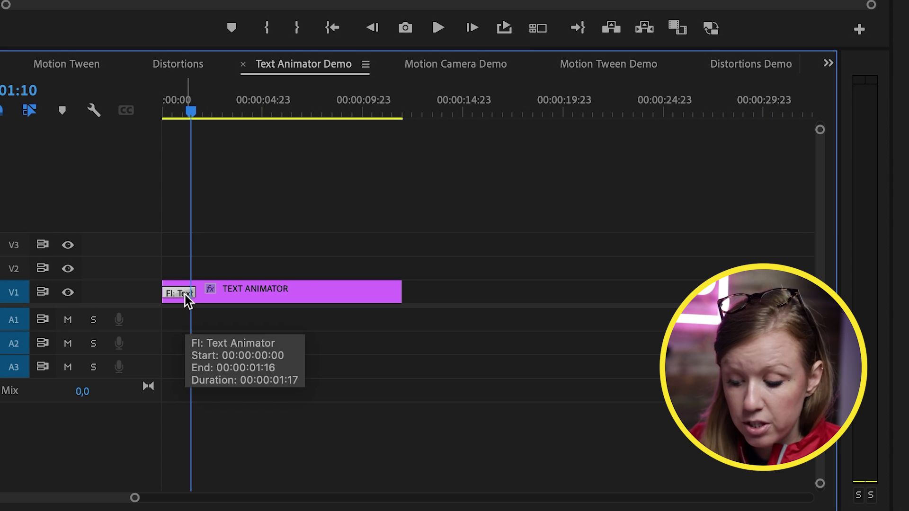
# Copy the transition, shorten the title clip from its end, and play from the sequence start
pyautogui.hotkey('ctrl', 'c')
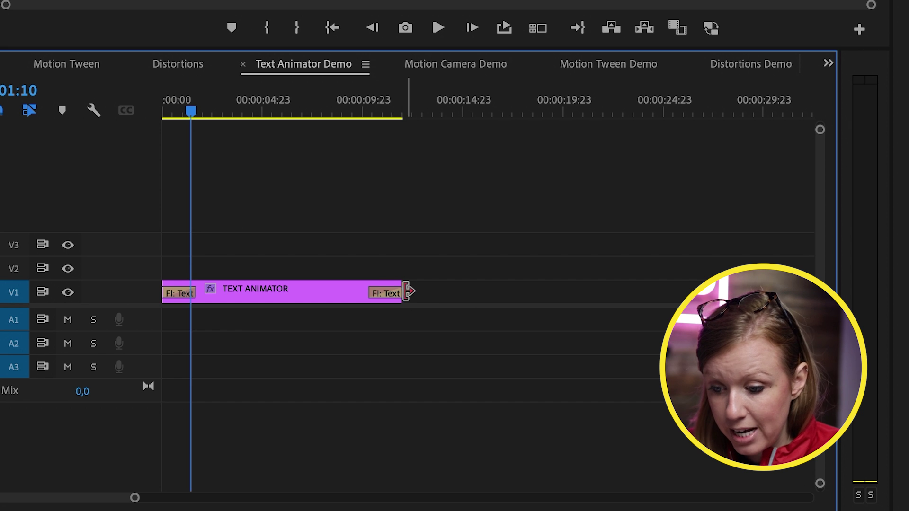
pyautogui.moveTo(404, 290); pyautogui.dragTo(310, 294)
pyautogui.press('Home')
pyautogui.press('space')
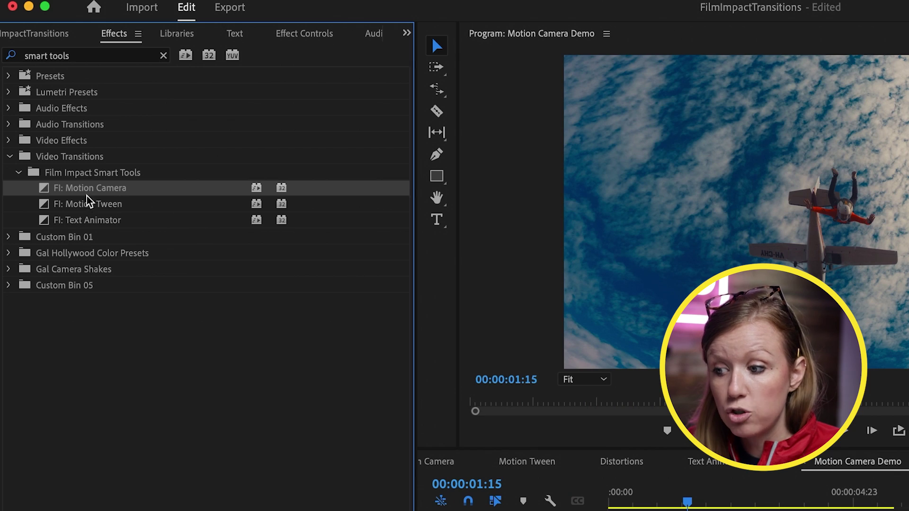
# Drag FI: Motion Camera from Effects onto the edit point between the two skydiving clips
pyautogui.moveTo(90, 187); pyautogui.dragTo(756, 510)
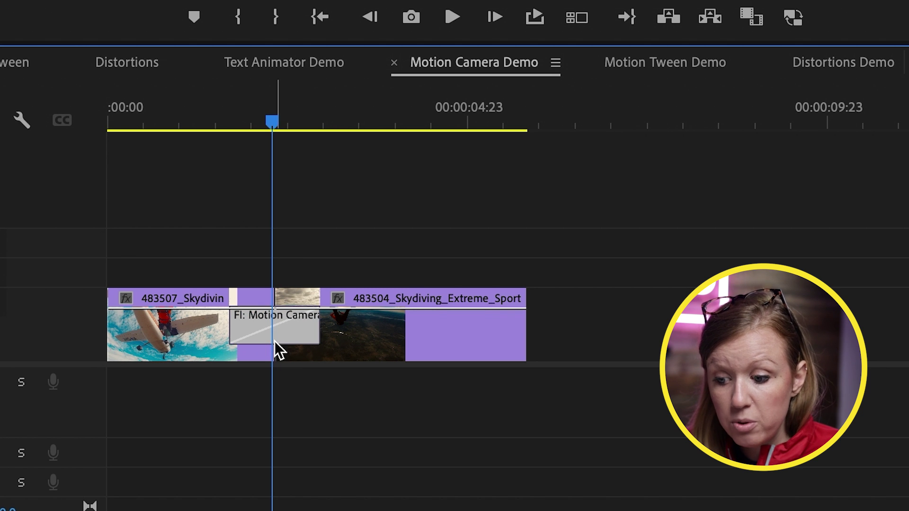
# Set the Motion Camera transition to the Super Twist Out CCW preset and preview the spin
pyautogui.click(280, 347)
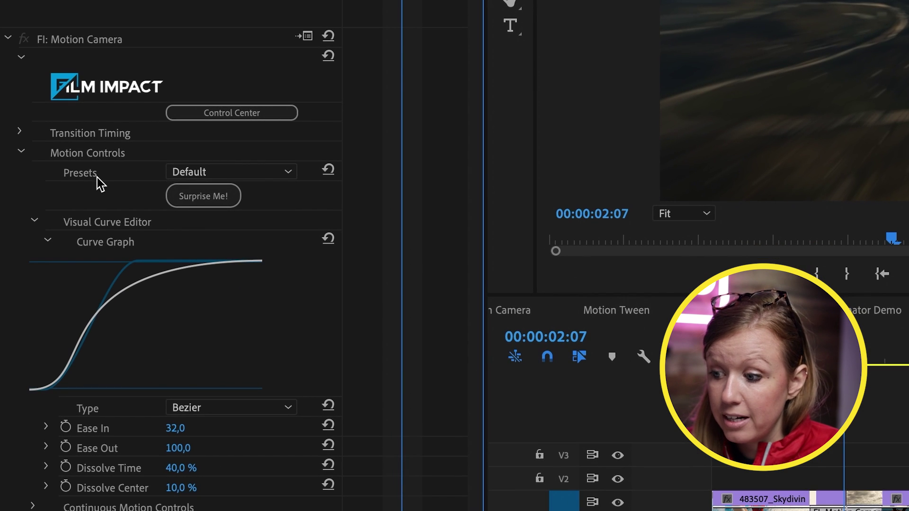
pyautogui.click(204, 172)
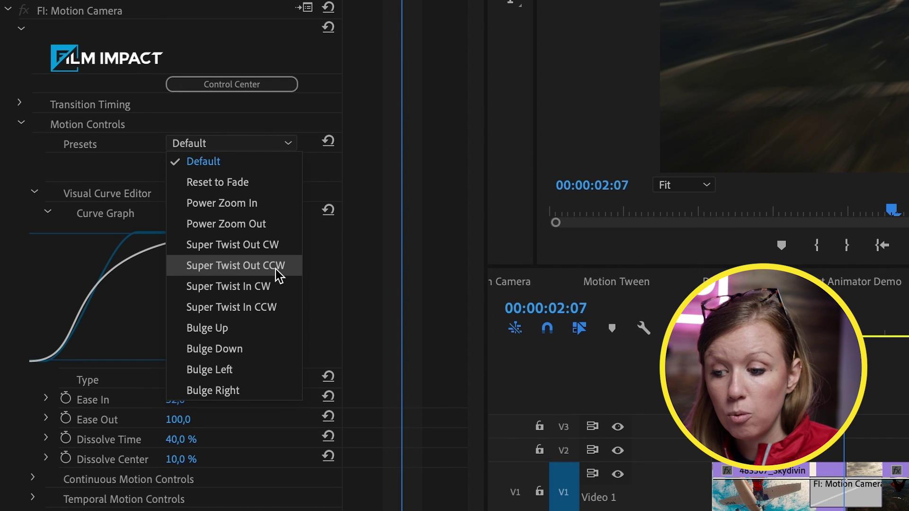
pyautogui.click(275, 268)
pyautogui.moveTo(420, 291); pyautogui.dragTo(390, 298)
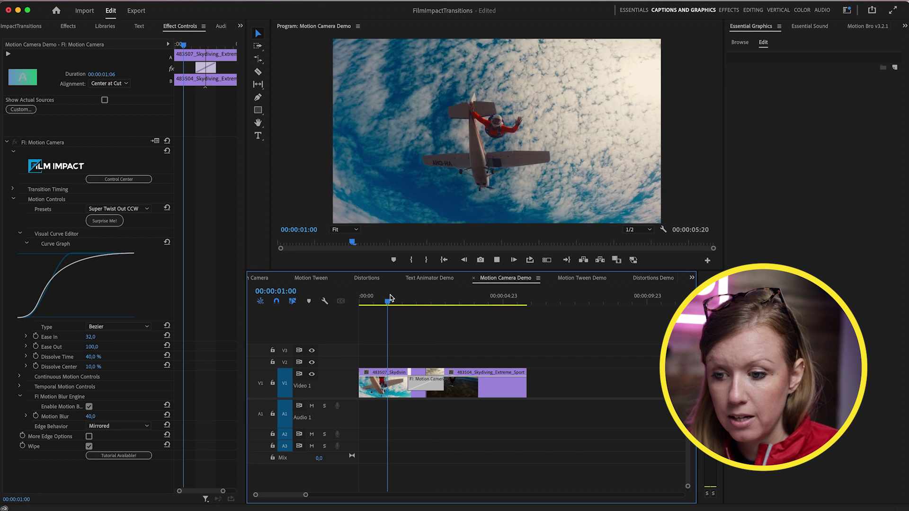
pyautogui.press('space')
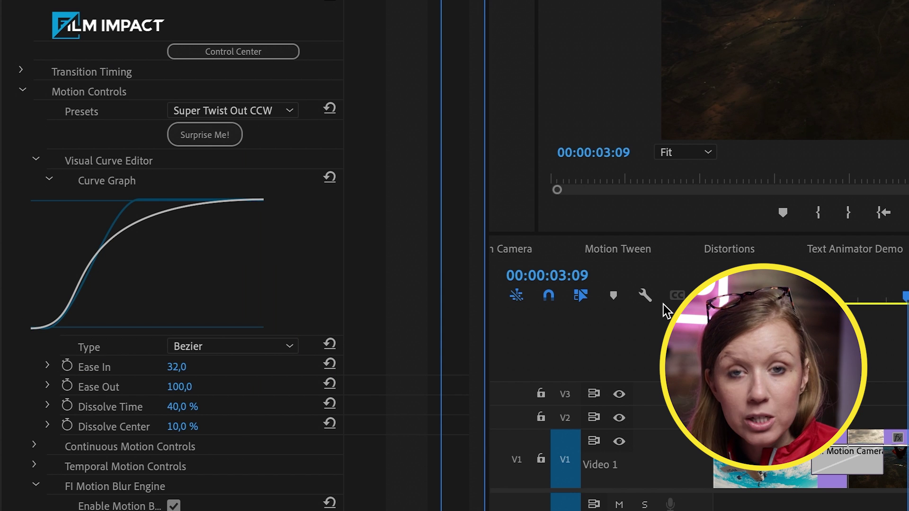
pyautogui.click(289, 112)
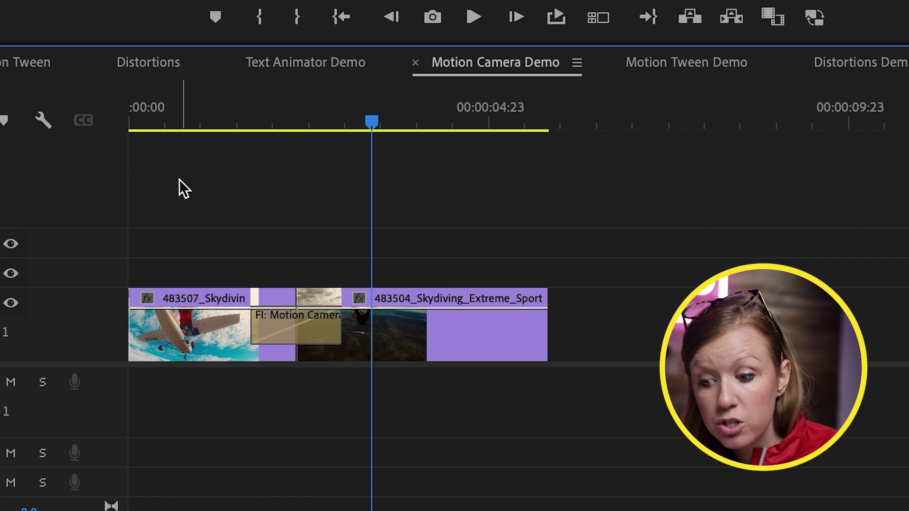
pyautogui.click(276, 122)
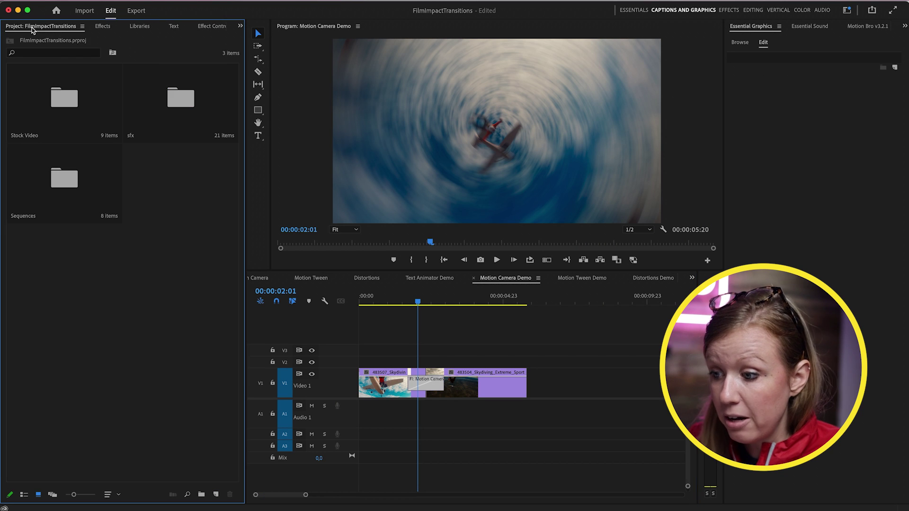
# Place ES_Whoosh Metallic from the sfx bin on A1 under the transition and preview it
pyautogui.doubleClick(180, 99)
pyautogui.scroll(-5, 145, 269)
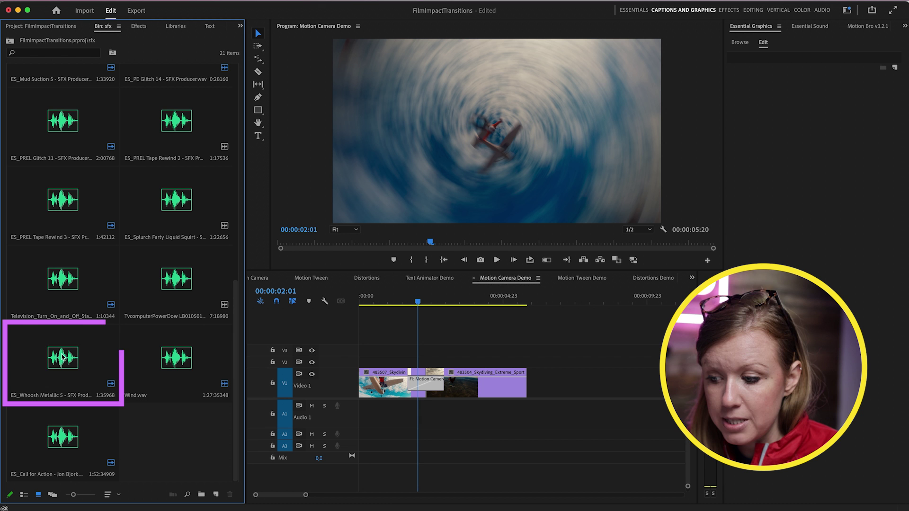
pyautogui.click(53, 363)
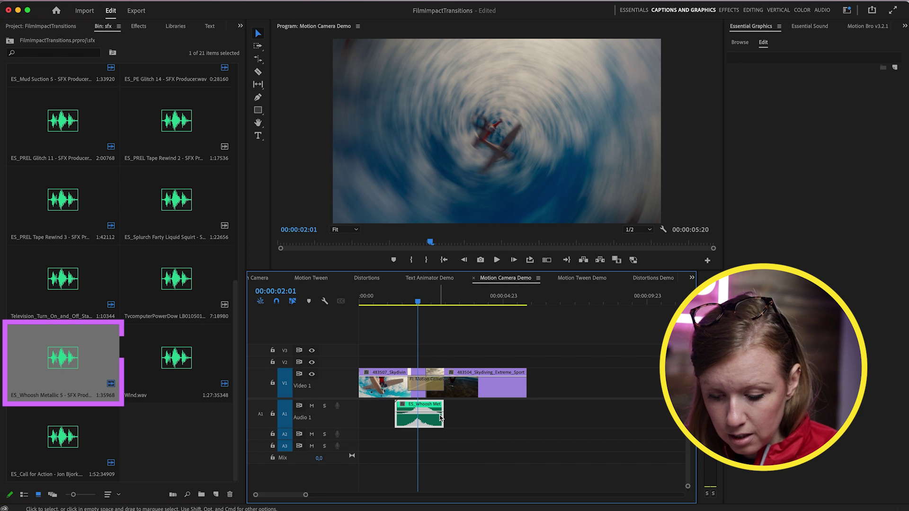
pyautogui.press('space')
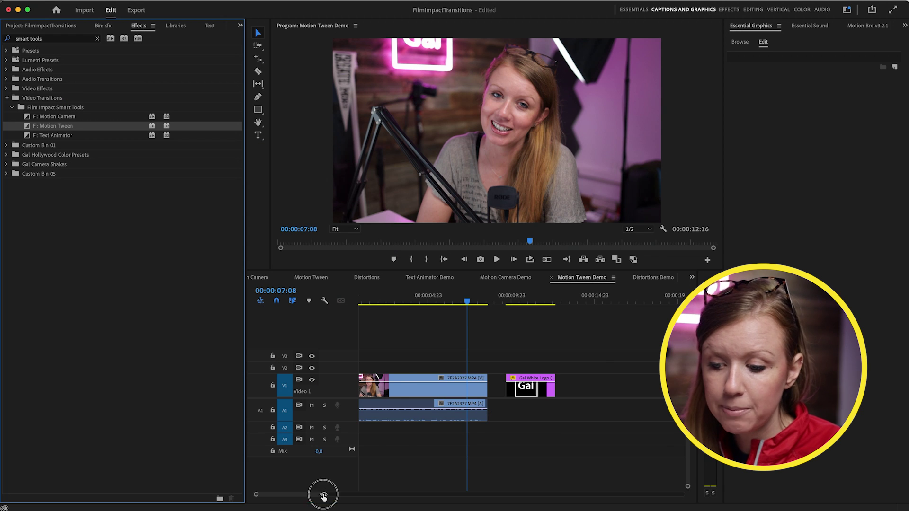
# Zoom into the timeline and scrub the interview playhead to 00:00:07:20
pyautogui.moveTo(319, 493); pyautogui.dragTo(338, 495)
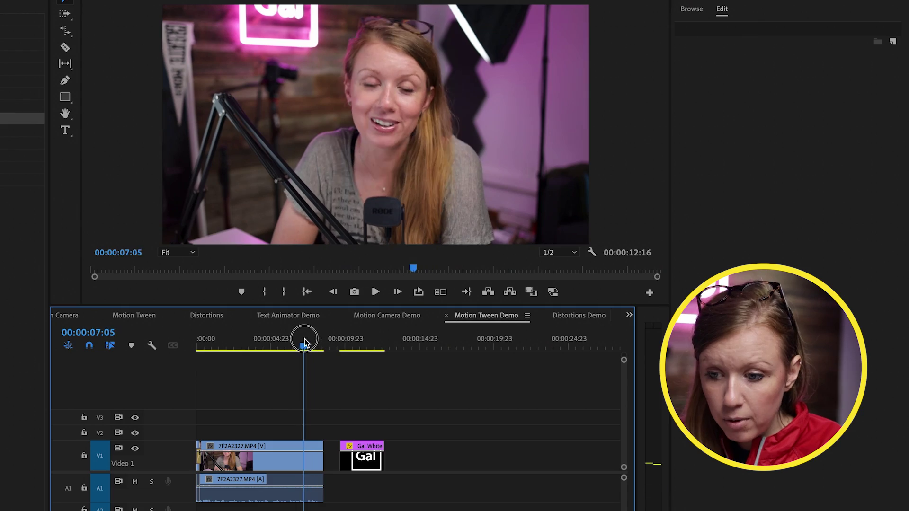
pyautogui.moveTo(300, 343); pyautogui.dragTo(303, 345)
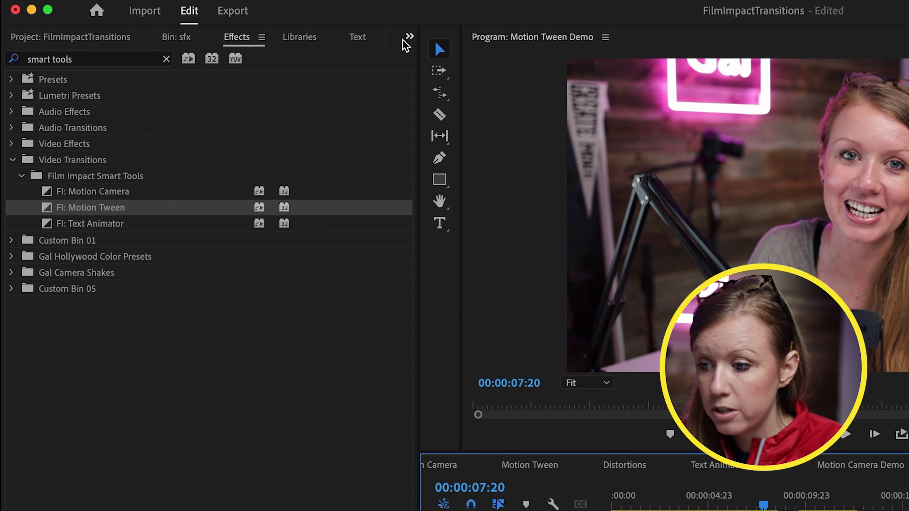
# Open Effect Controls and set the second interview piece to Scale 141, Position 898, 735
pyautogui.click(409, 37)
pyautogui.click(445, 144)
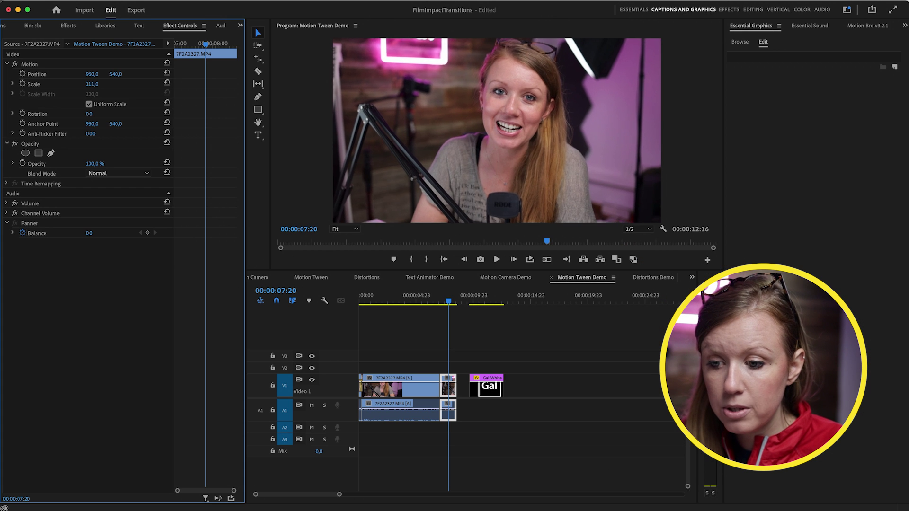
pyautogui.moveTo(92, 84); pyautogui.dragTo(165, 74)
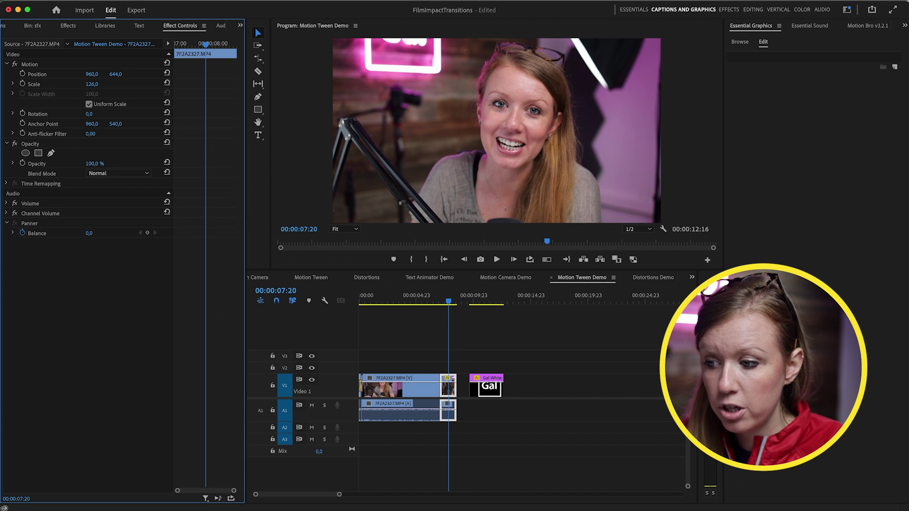
pyautogui.moveTo(92, 74); pyautogui.dragTo(159, 74)
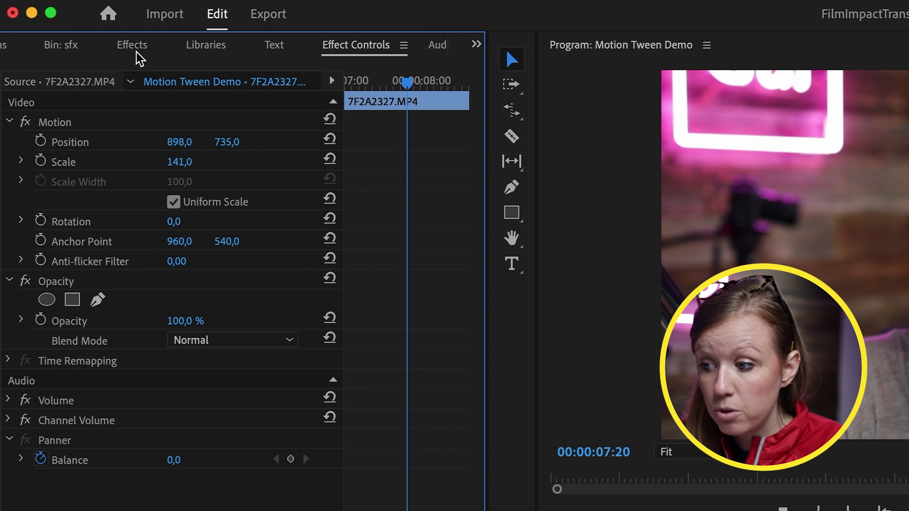
# Drop FI: Motion Tween from the Smart Tools list onto the cut and play it
pyautogui.click(68, 26)
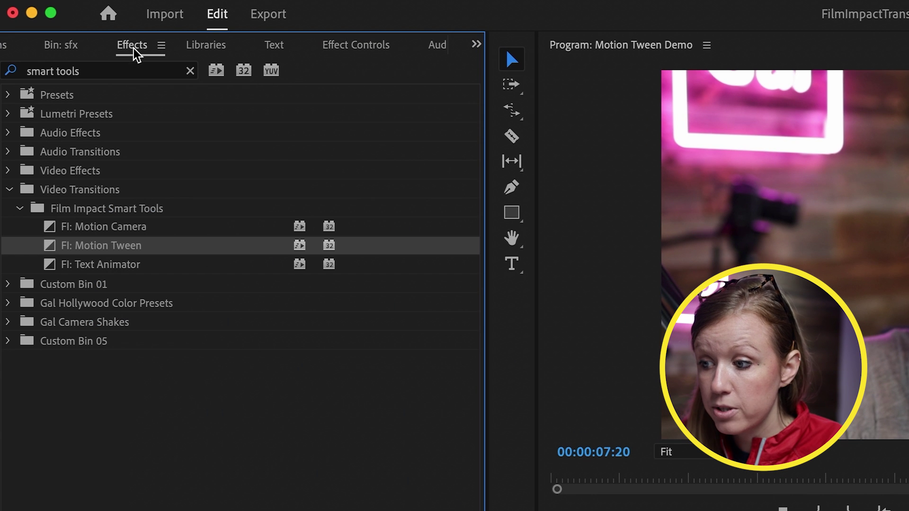
pyautogui.moveTo(102, 247); pyautogui.dragTo(328, 298)
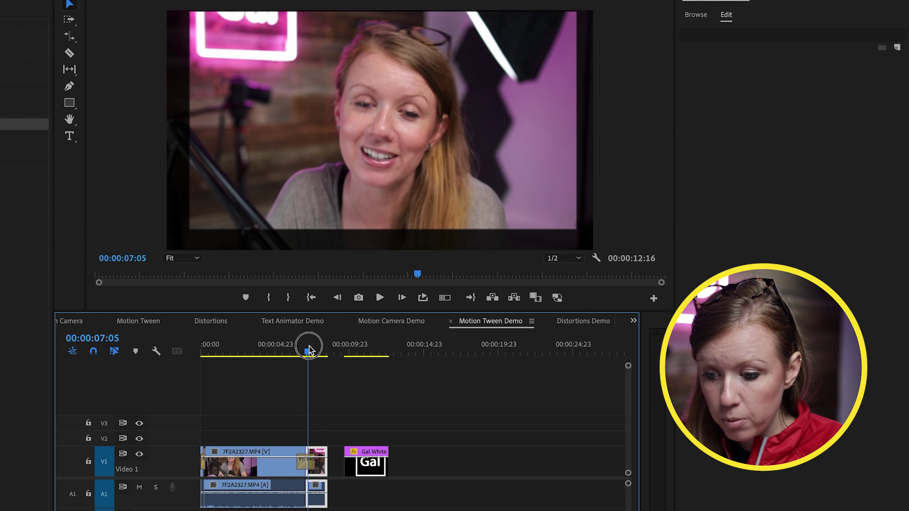
pyautogui.click(318, 109)
pyautogui.press('space')
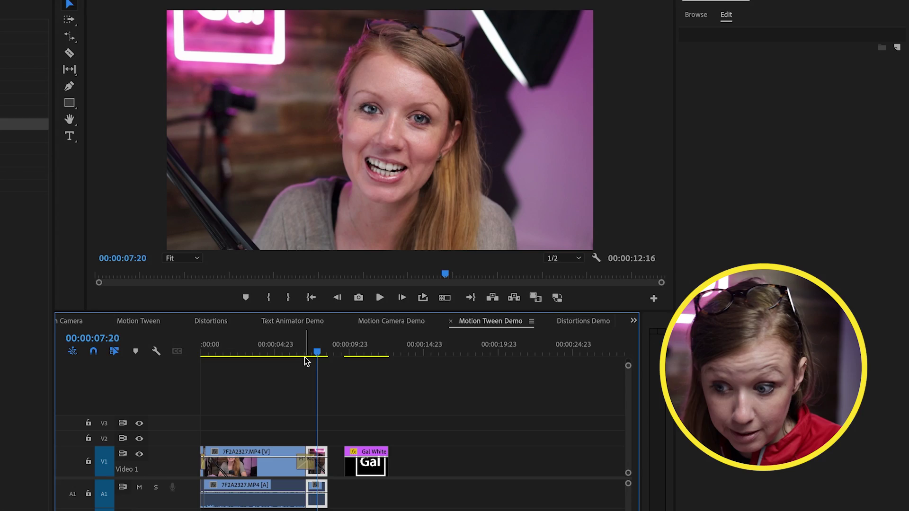
# Check the Motion Tween transition's Blend Type options and preview the zoom again
pyautogui.moveTo(315, 350); pyautogui.dragTo(307, 349)
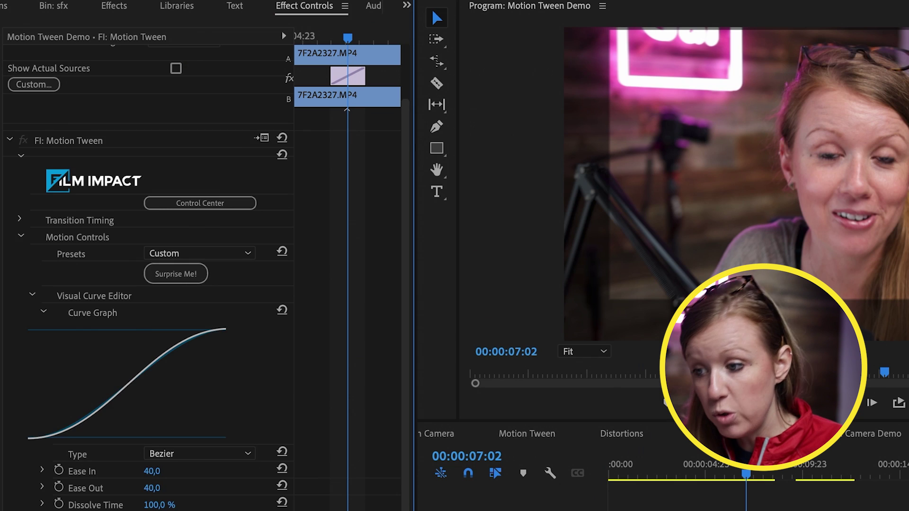
pyautogui.scroll(-3, 142, 308)
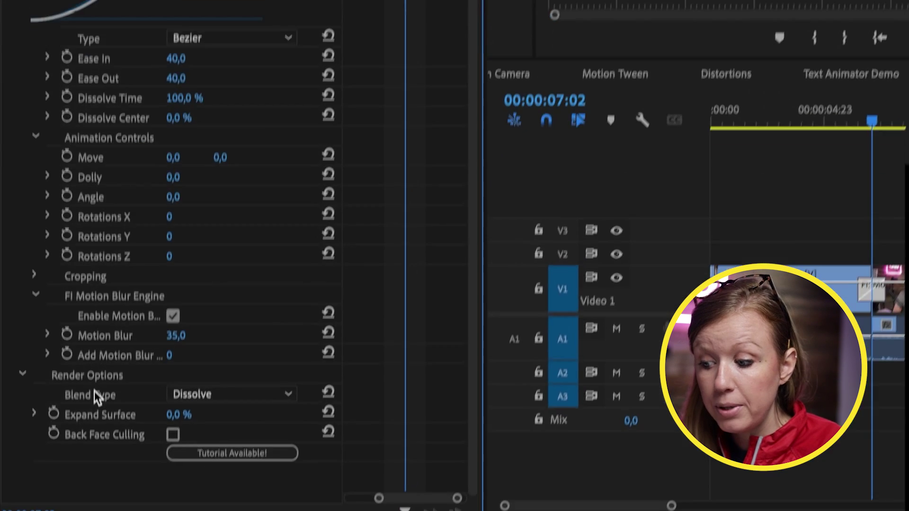
pyautogui.click(191, 397)
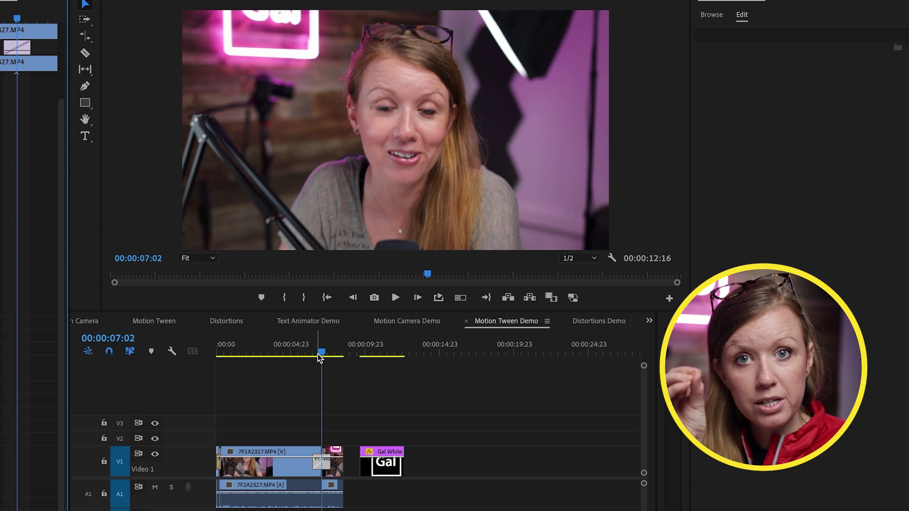
pyautogui.moveTo(325, 351); pyautogui.dragTo(311, 354)
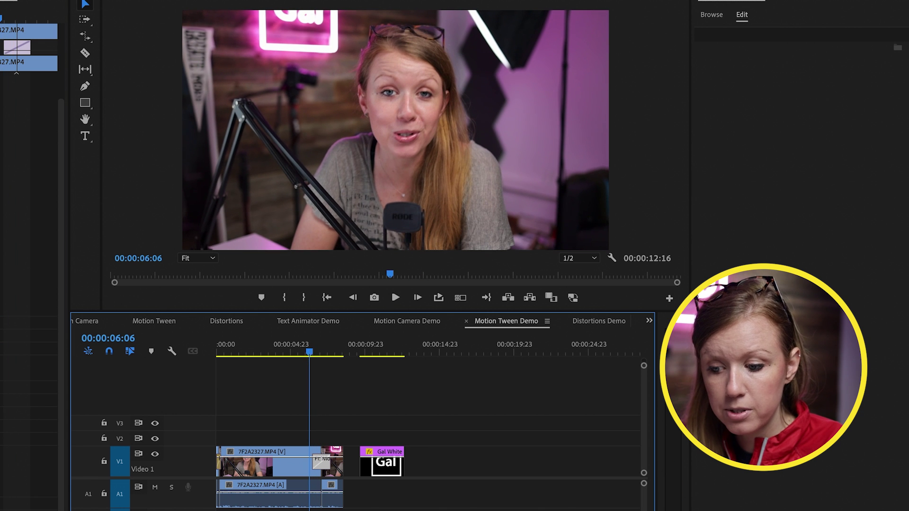
pyautogui.press('space')
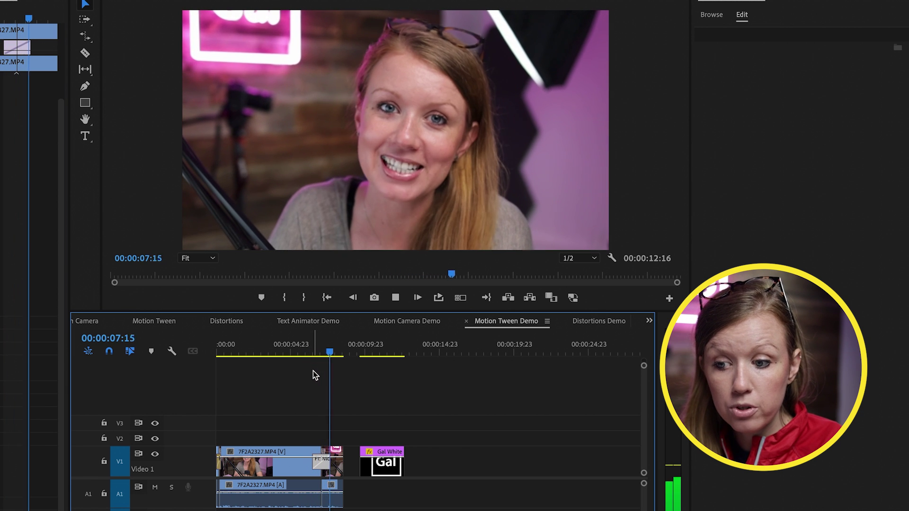
pyautogui.press('space')
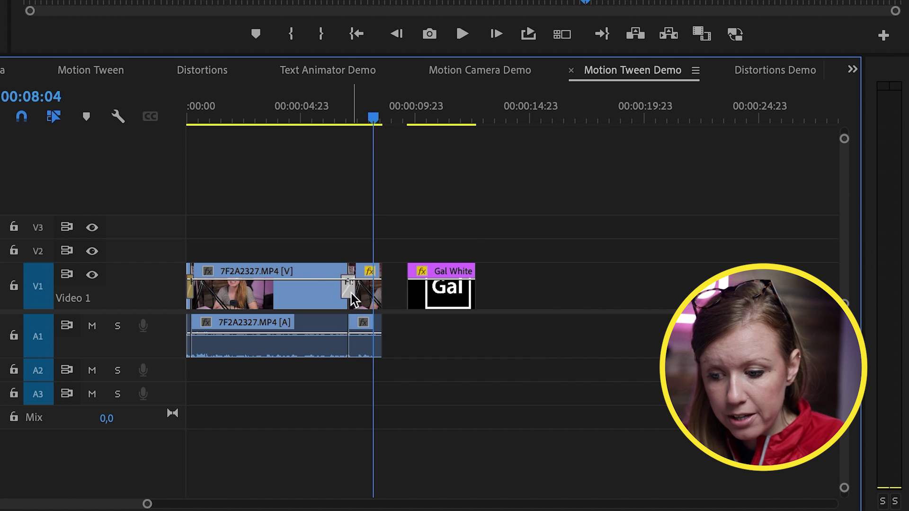
# Replay the transition, then play the sequence from the beginning and rezoom the timeline
pyautogui.click(339, 120)
pyautogui.press('space')
pyautogui.press('space')
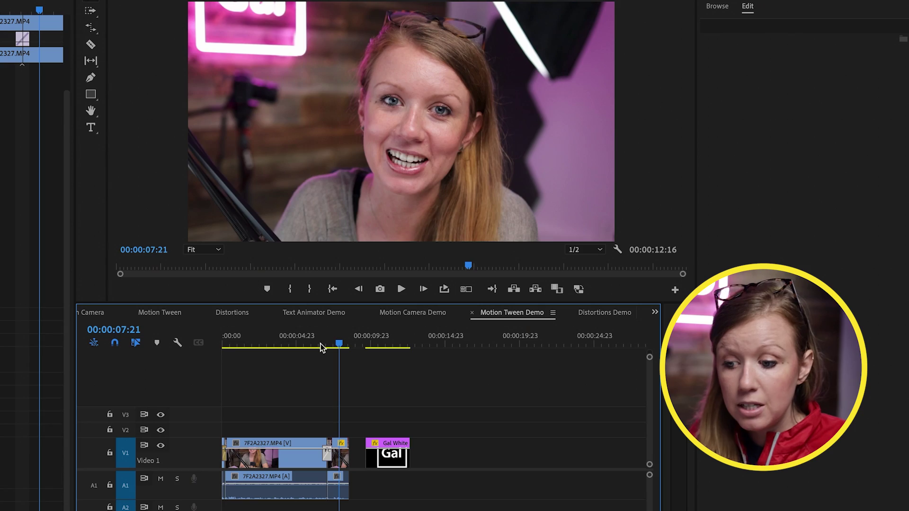
pyautogui.moveTo(244, 345); pyautogui.dragTo(209, 343)
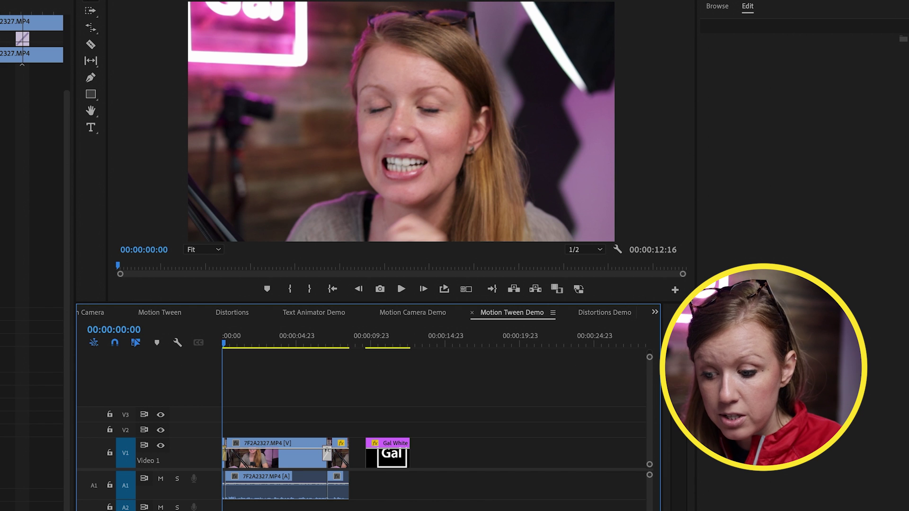
pyautogui.press('space')
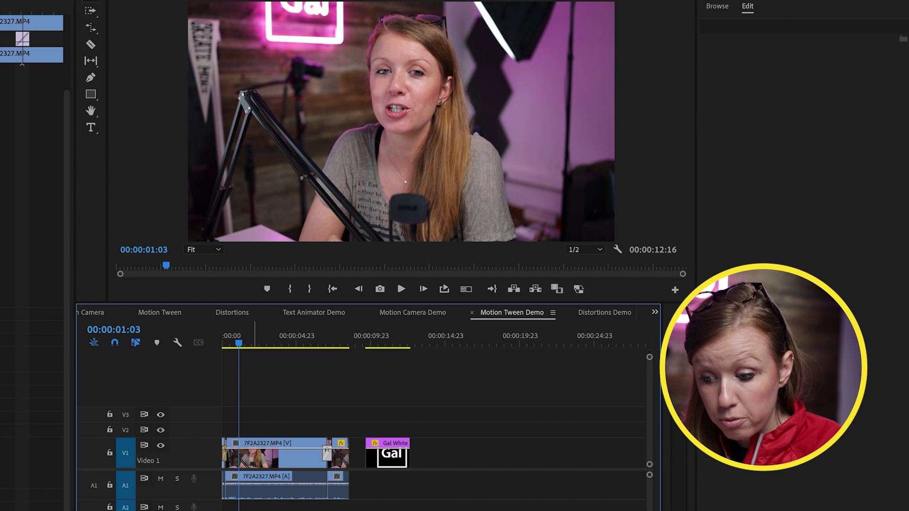
pyautogui.press('=')
pyautogui.press('-')
pyautogui.press('-')
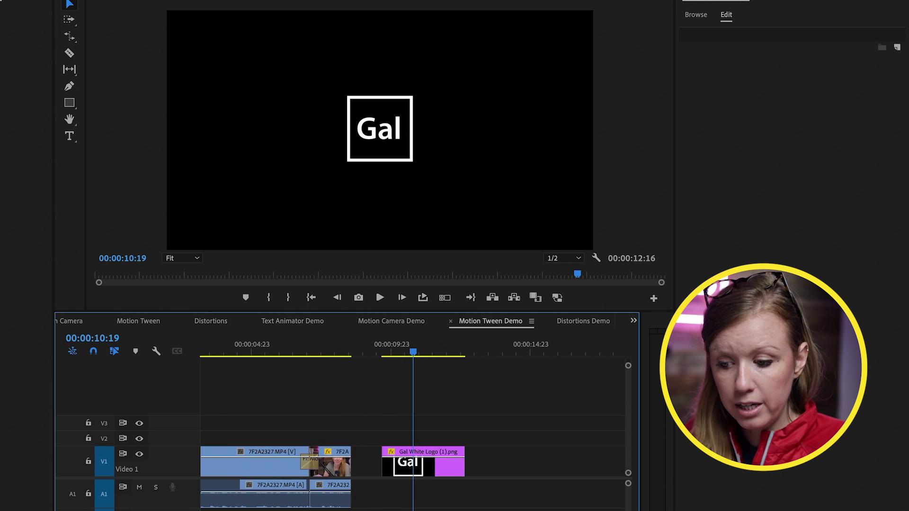
# Split the Gal White Logo clip at 10:09 and lift the first part above frame (Position Y -210)
pyautogui.moveTo(394, 344)
pyautogui.mouseDown()
pyautogui.moveTo(385, 344)
pyautogui.moveTo(402, 345)
pyautogui.mouseUp()
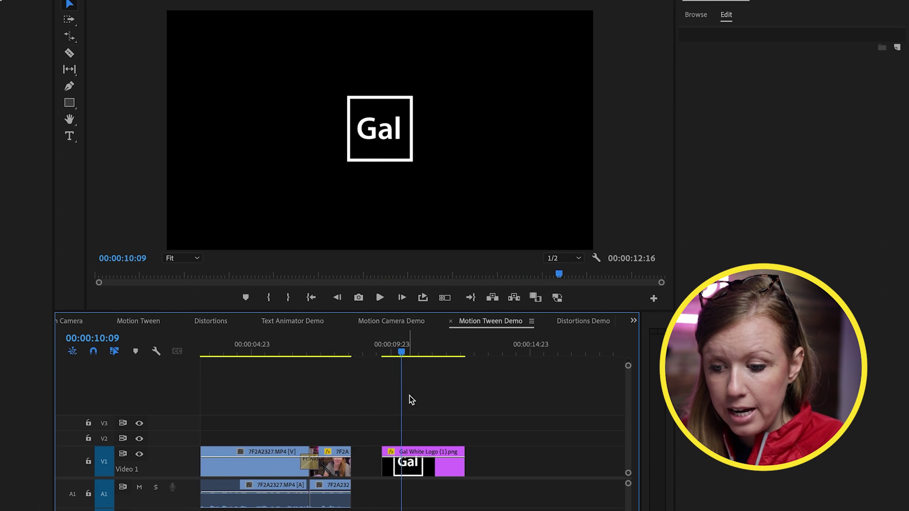
pyautogui.click(401, 464)
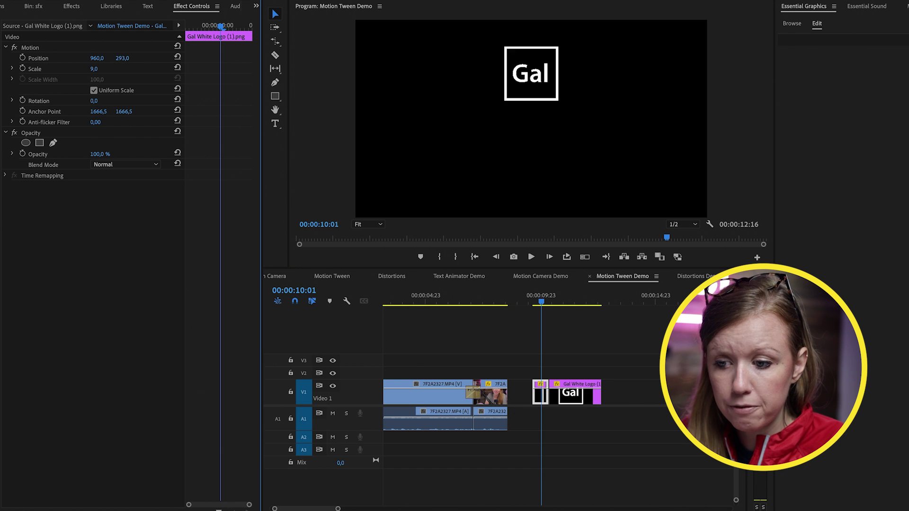
pyautogui.moveTo(0, 56); pyautogui.dragTo(0, 56)
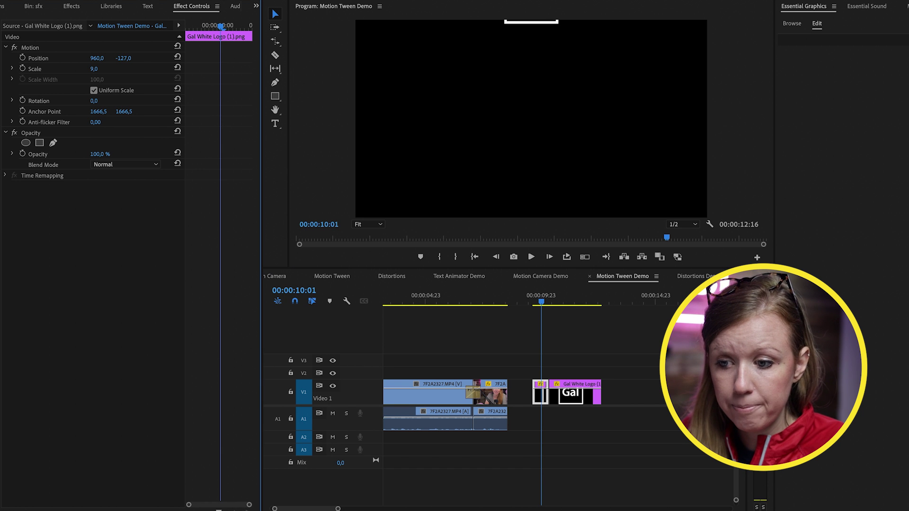
pyautogui.moveTo(123, 57); pyautogui.dragTo(114, 57)
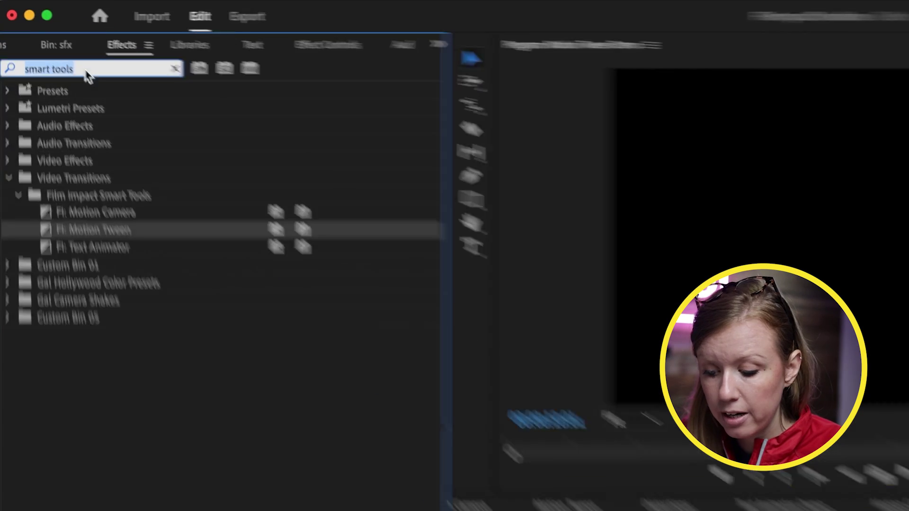
# Apply FI: Motion Tween Composite Preset at the logo split
pyautogui.write('motion')
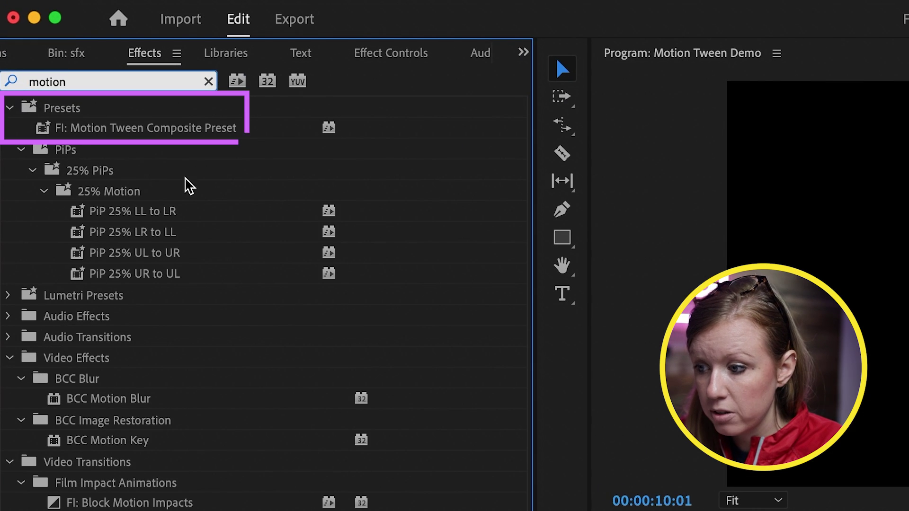
pyautogui.click(126, 132)
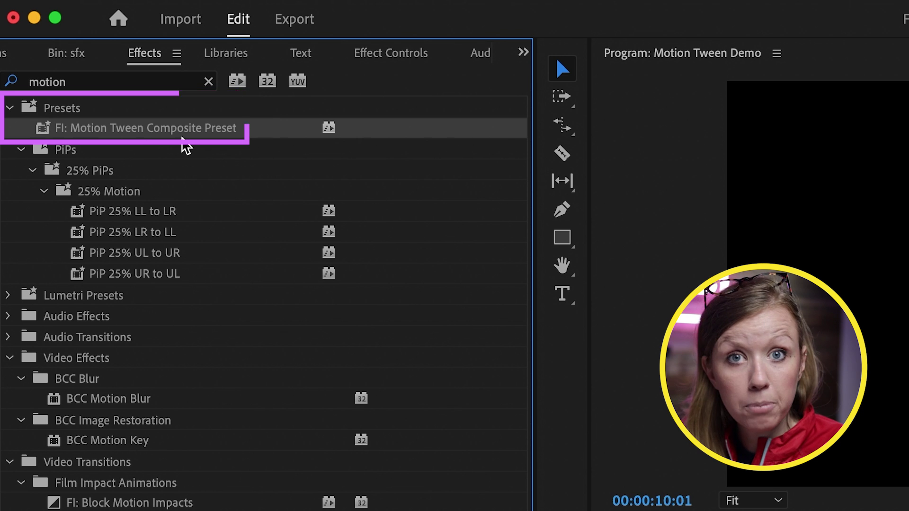
pyautogui.moveTo(148, 132); pyautogui.dragTo(290, 302)
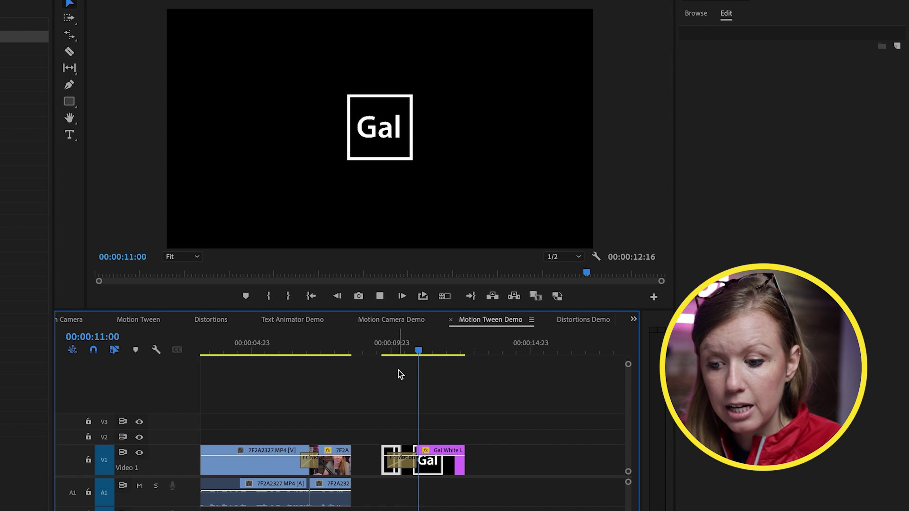
pyautogui.click(414, 348)
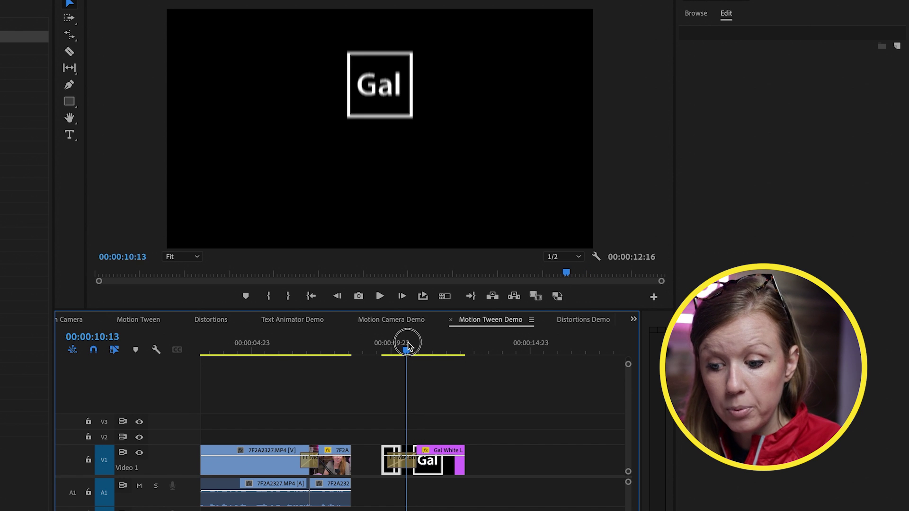
# Set the FI: Motion Tween preset to Bounce Roll and preview the bouncing logo
pyautogui.click(398, 458)
pyautogui.click(266, 150)
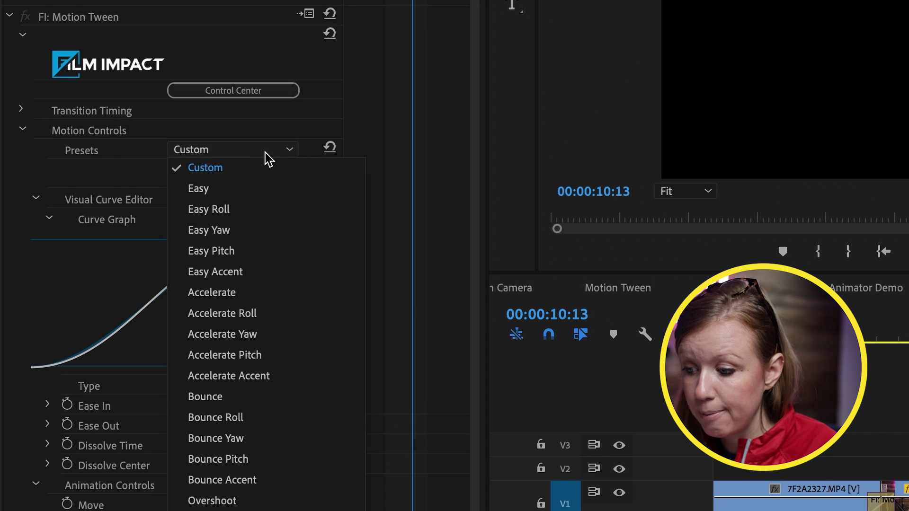
pyautogui.click(223, 418)
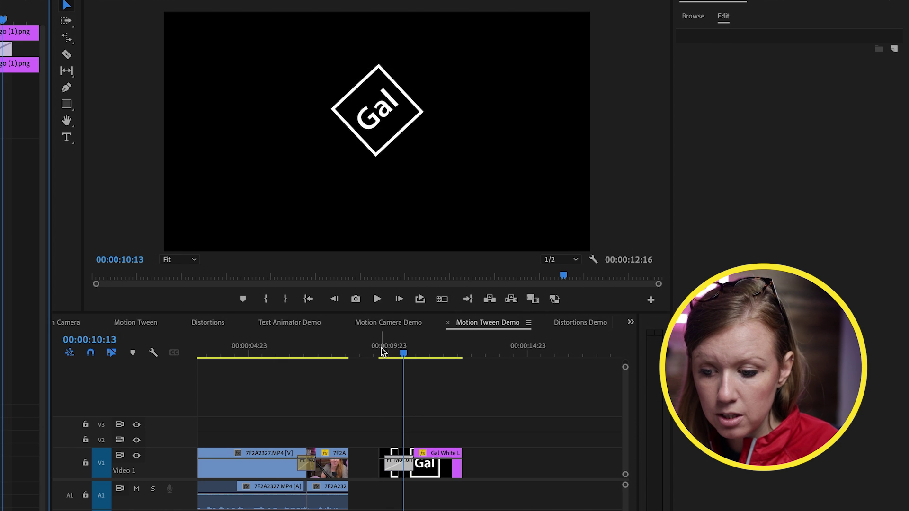
pyautogui.click(380, 351)
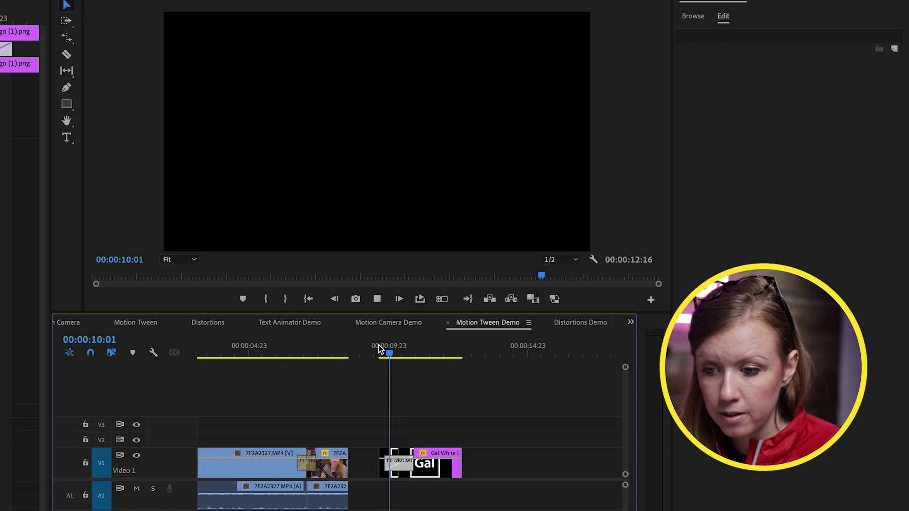
pyautogui.press('space')
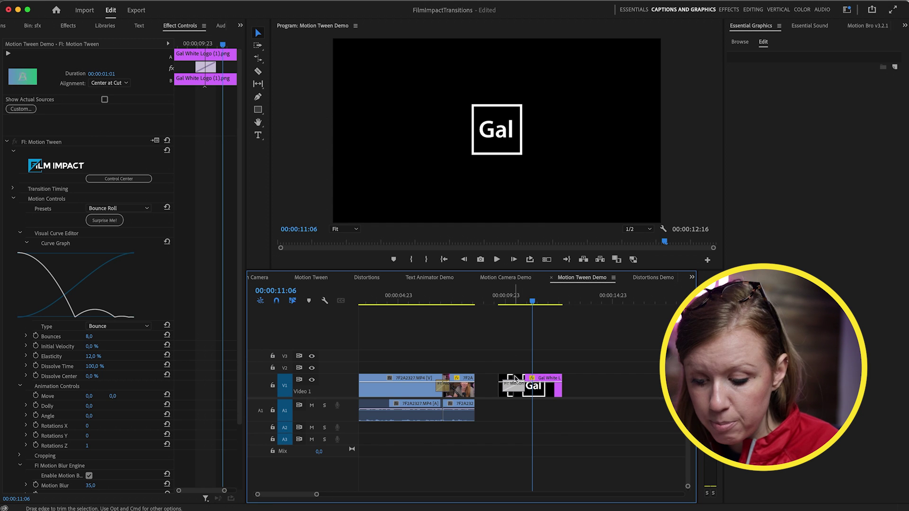
# Rolling-edit the cut before the logo clip 7 frames later and replay the animation
pyautogui.press('n')
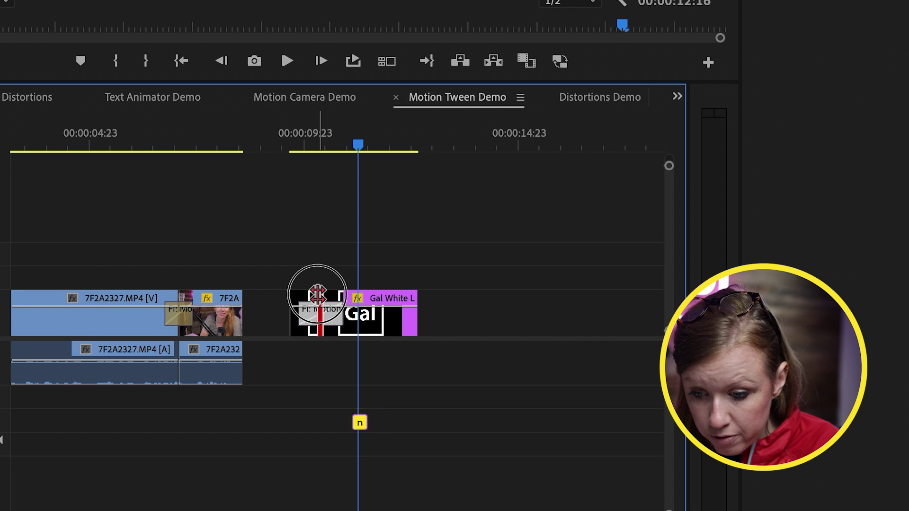
pyautogui.moveTo(317, 295); pyautogui.dragTo(333, 314)
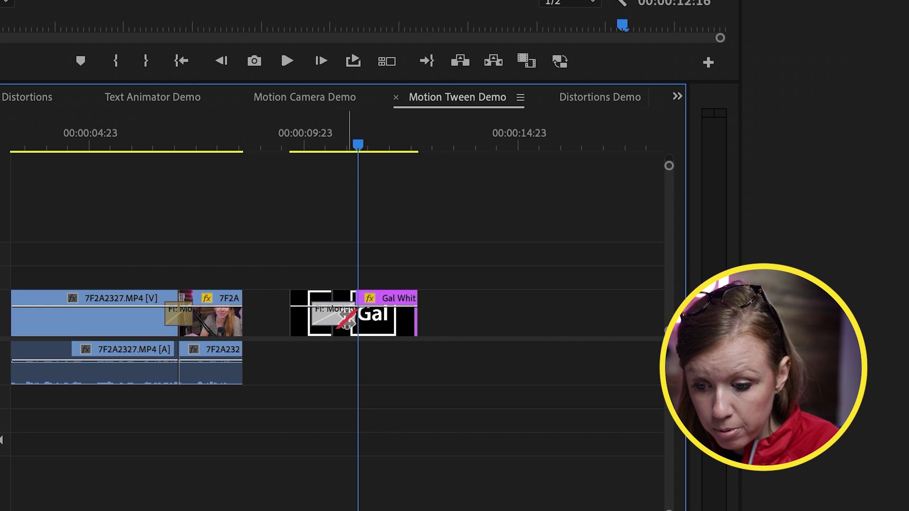
pyautogui.moveTo(353, 316); pyautogui.dragTo(368, 317)
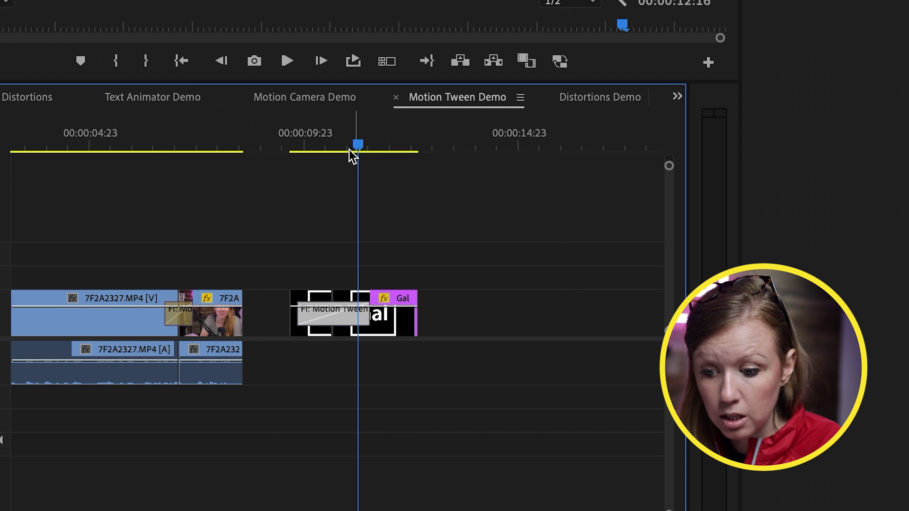
pyautogui.moveTo(354, 146); pyautogui.dragTo(293, 145)
pyautogui.press('space')
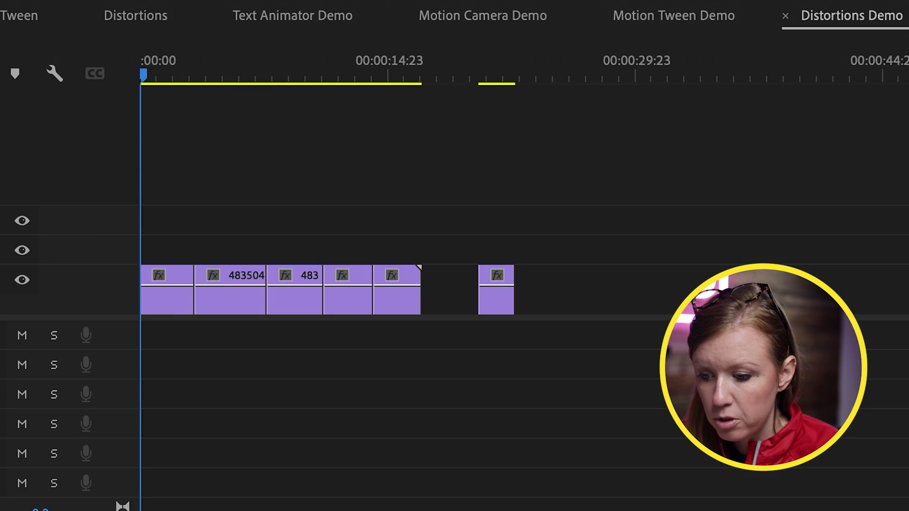
# Drop FI: TV Power Impacts on the first skydiving clip's start and play it back
pyautogui.moveTo(71, 250); pyautogui.dragTo(159, 291)
pyautogui.press('space')
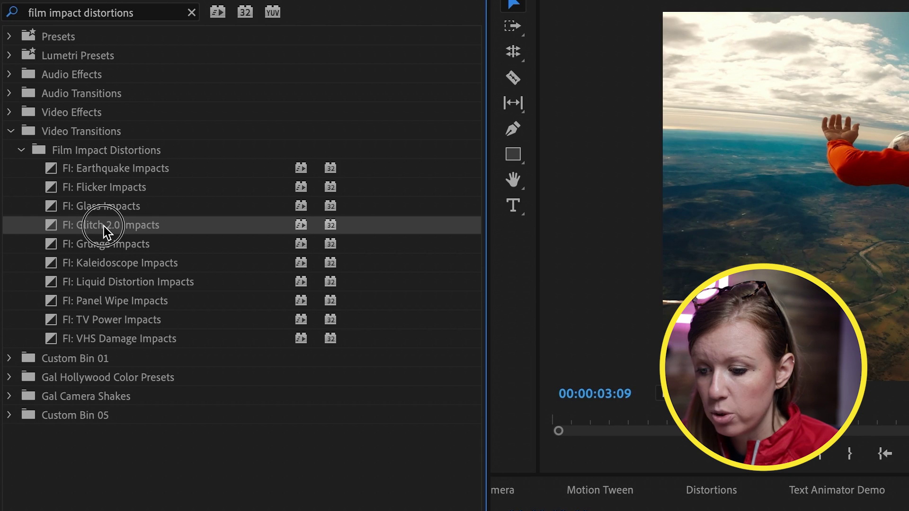
# Place FI: Glitch 2.0 Impacts between the first two skydiving clips and preview it
pyautogui.moveTo(111, 225); pyautogui.dragTo(746, 510)
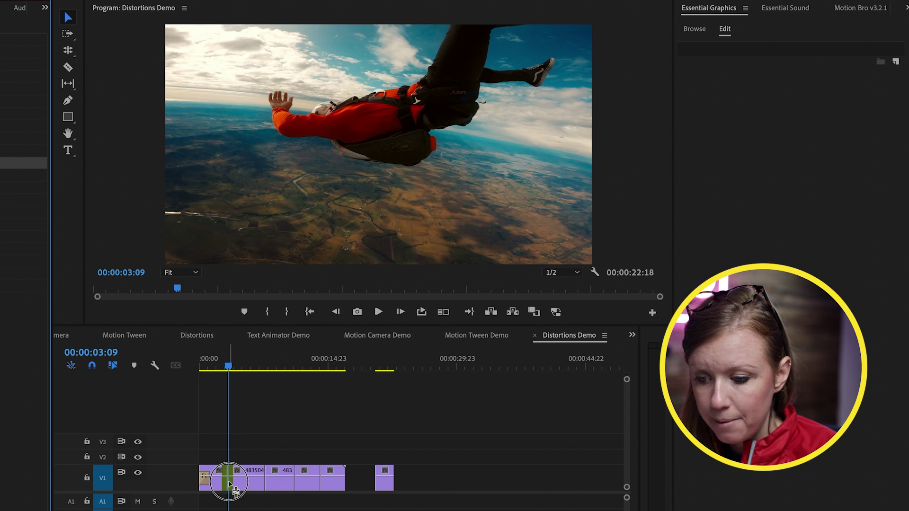
pyautogui.moveTo(229, 483); pyautogui.dragTo(229, 483)
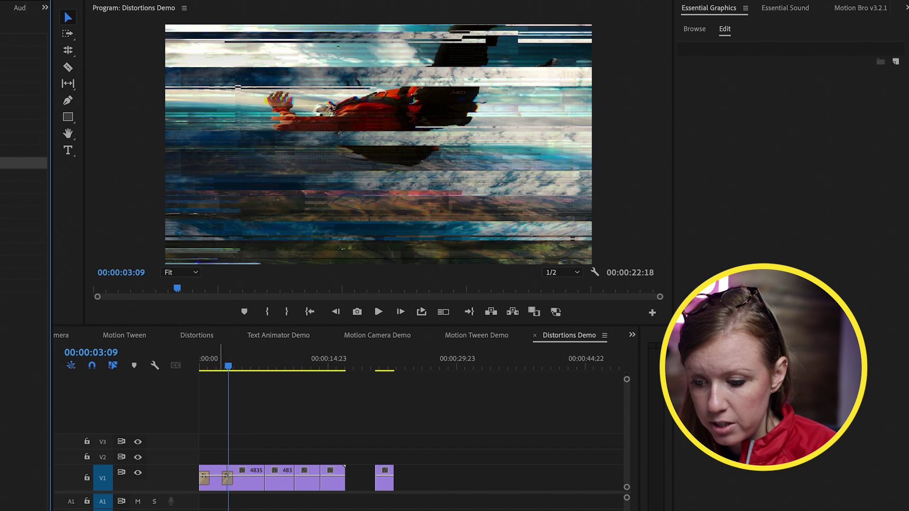
pyautogui.press('space')
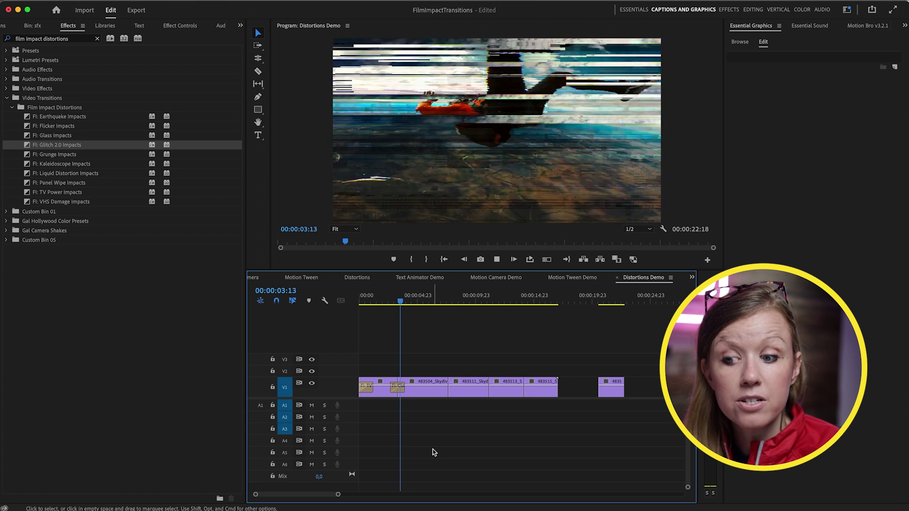
pyautogui.press('space')
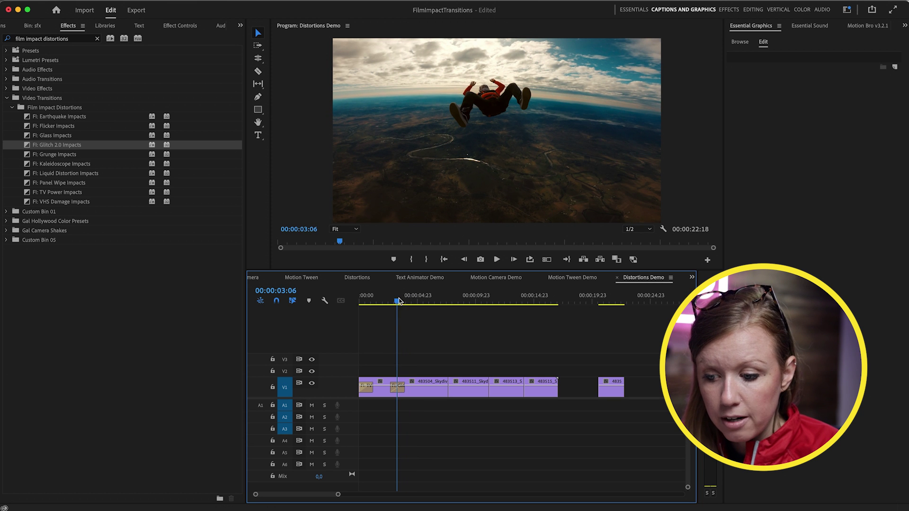
# Tint the glitch magenta, push Scale and Artifacts to 100, then randomize with Surprise Me!
pyautogui.doubleClick(398, 387)
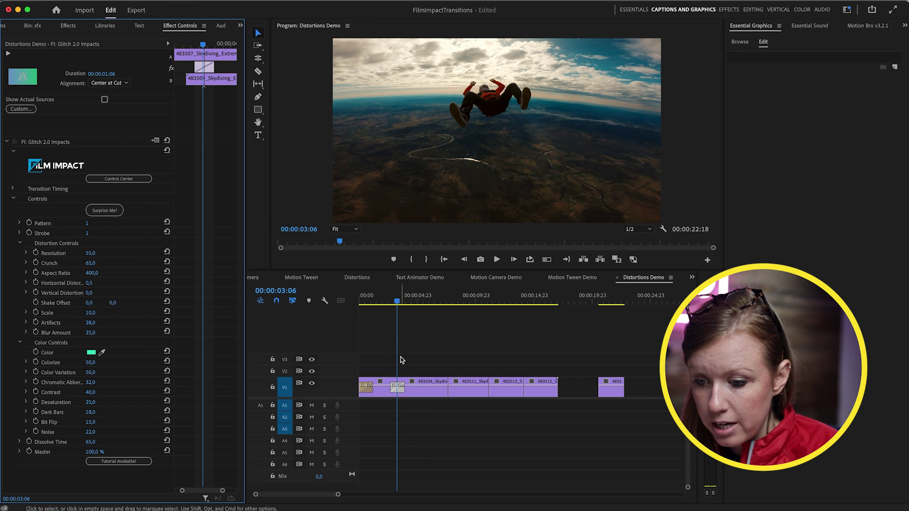
pyautogui.moveTo(397, 302); pyautogui.dragTo(400, 303)
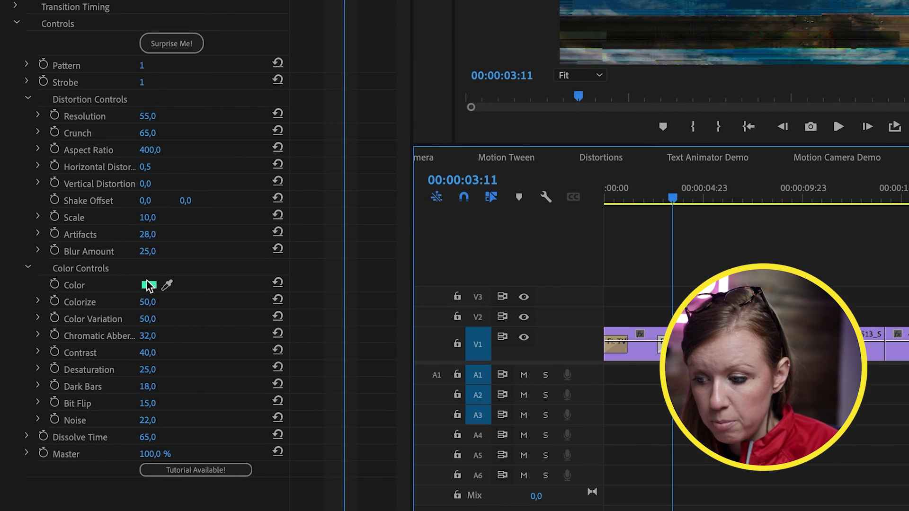
pyautogui.click(148, 285)
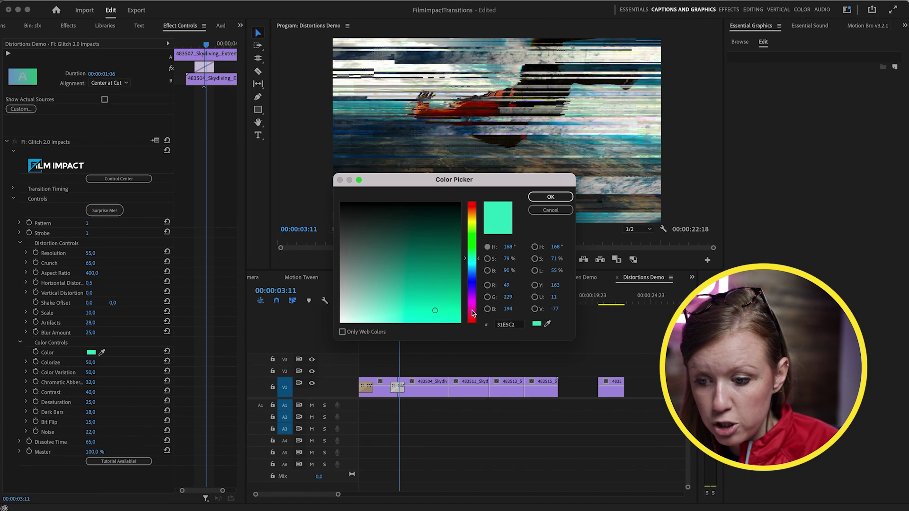
pyautogui.click(472, 301)
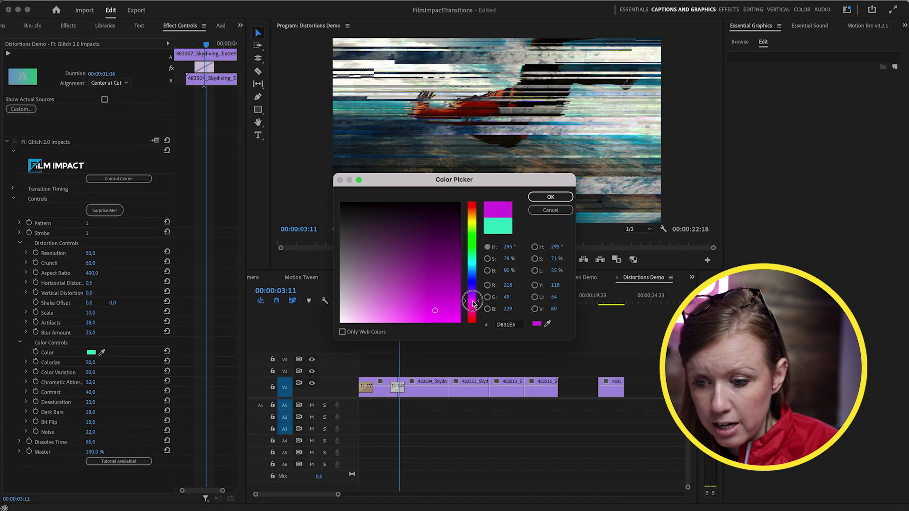
pyautogui.click(534, 198)
pyautogui.moveTo(90, 313); pyautogui.dragTo(111, 322)
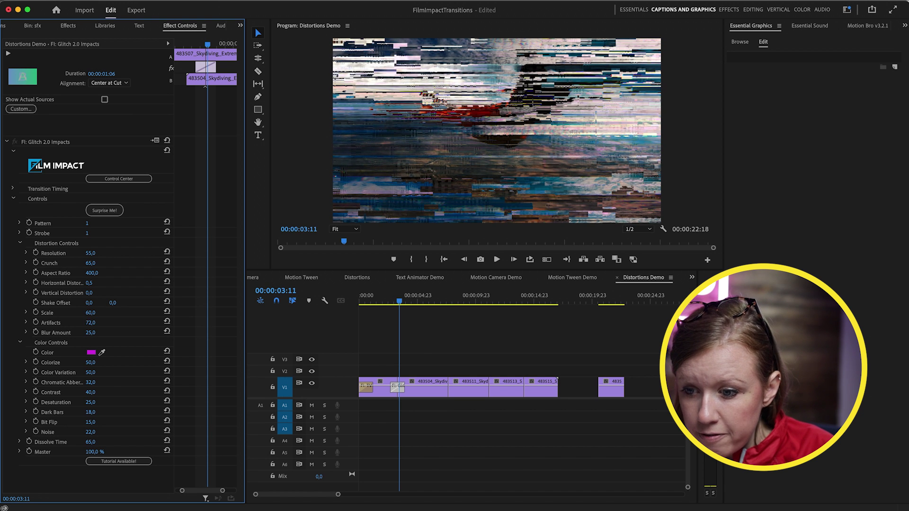
pyautogui.moveTo(112, 323); pyautogui.dragTo(399, 352)
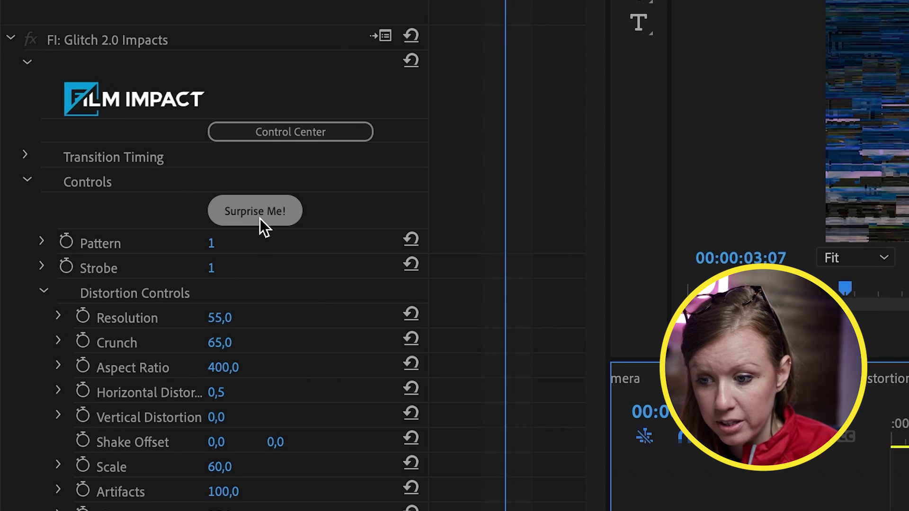
pyautogui.click(259, 217)
pyautogui.press('j')
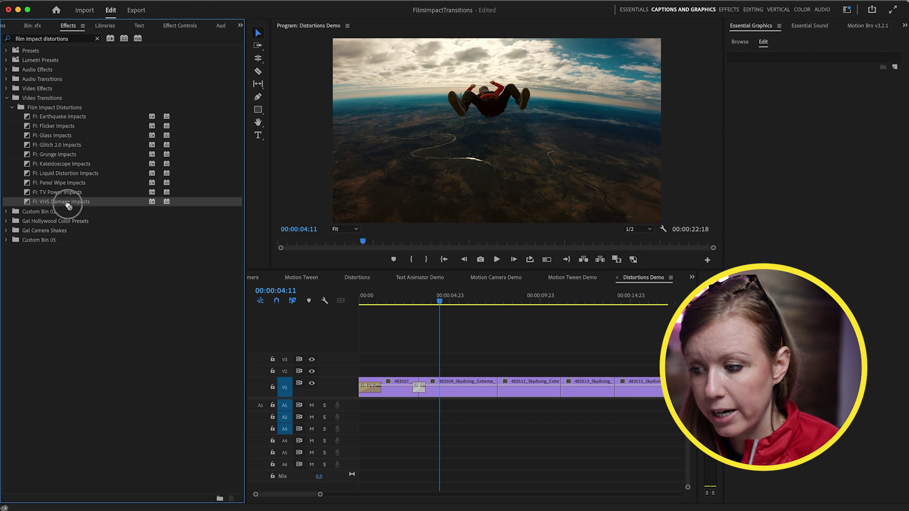
# Preview the VHS Damage transition, then duplicate the short final clip right after itself
pyautogui.moveTo(497, 386); pyautogui.dragTo(497, 385)
pyautogui.press('space')
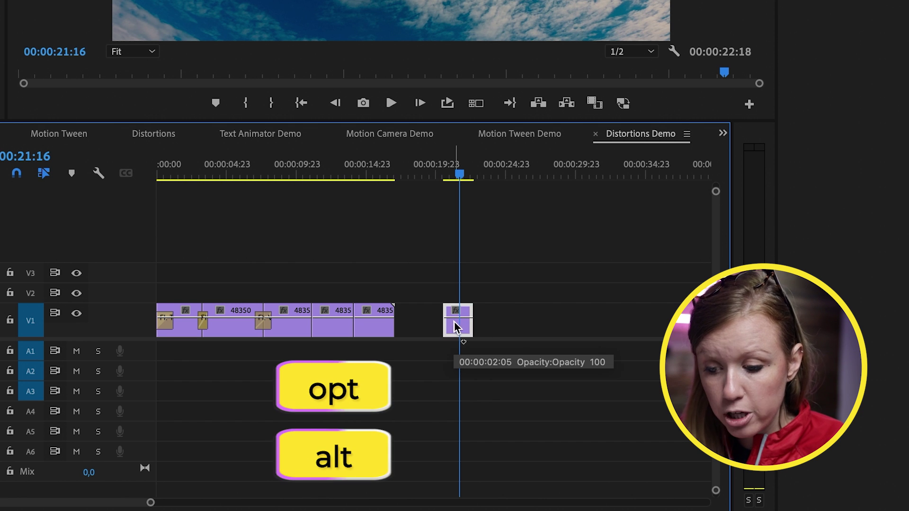
pyautogui.keyDown('alt'); pyautogui.click(456, 325); pyautogui.keyUp('alt')
pyautogui.moveTo(456, 327); pyautogui.dragTo(490, 326)
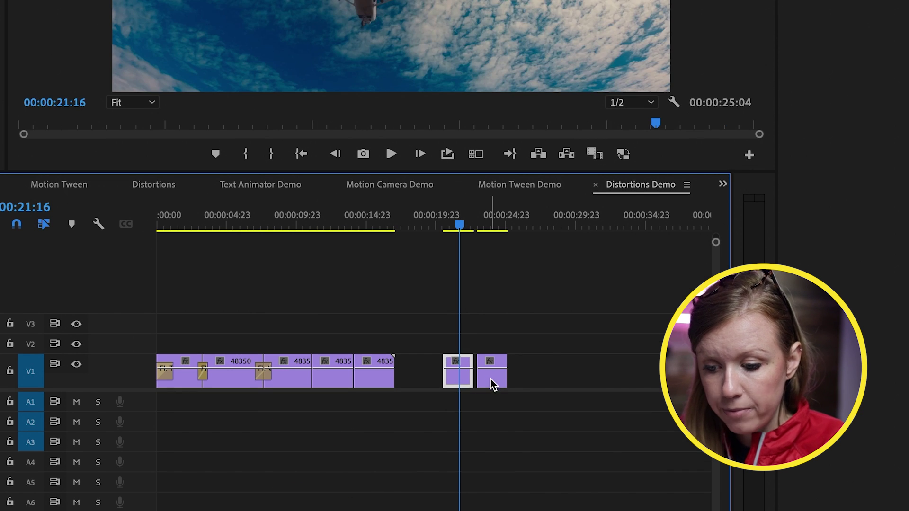
# Make the duplicated clip play in reverse at 300% speed via Speed/Duration
pyautogui.click(490, 379)
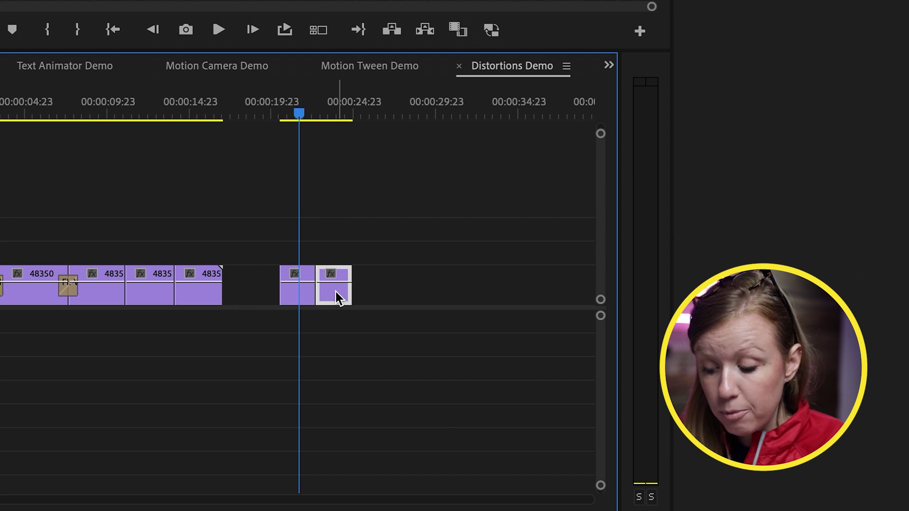
pyautogui.rightClick(338, 292)
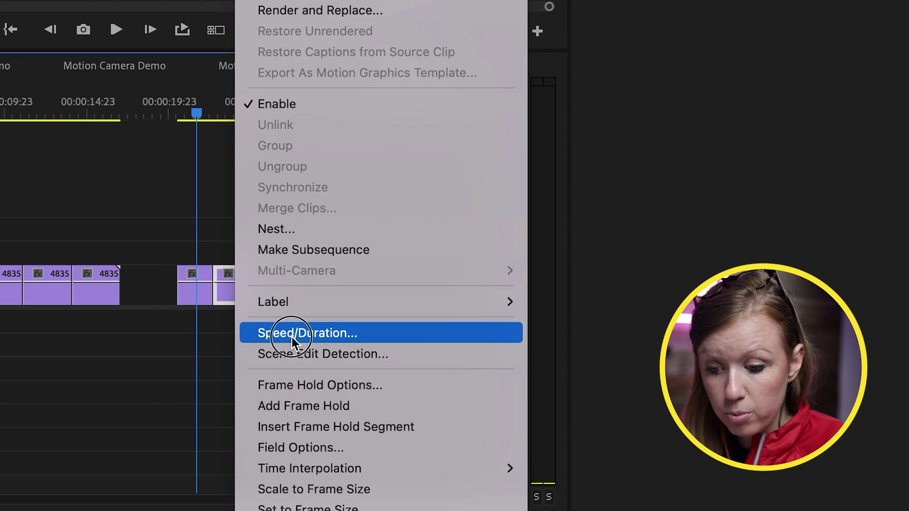
pyautogui.click(292, 337)
pyautogui.click(258, 247)
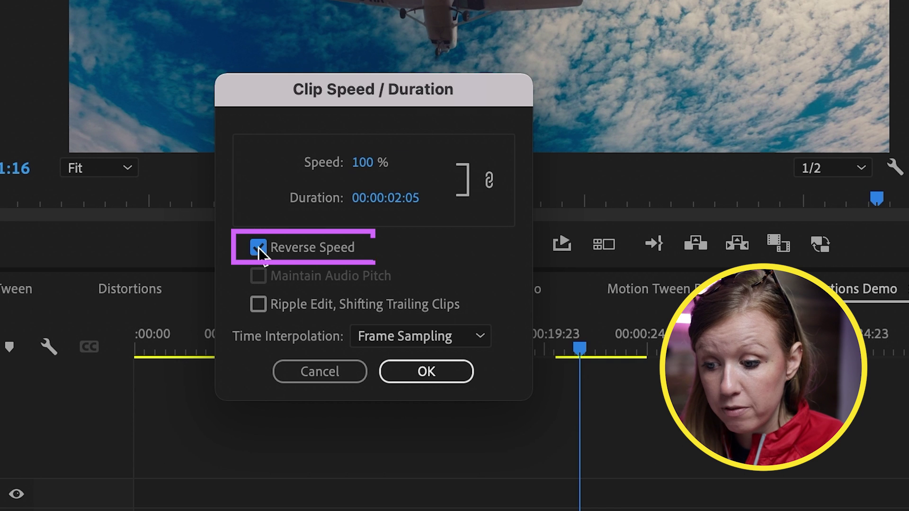
pyautogui.click(366, 167)
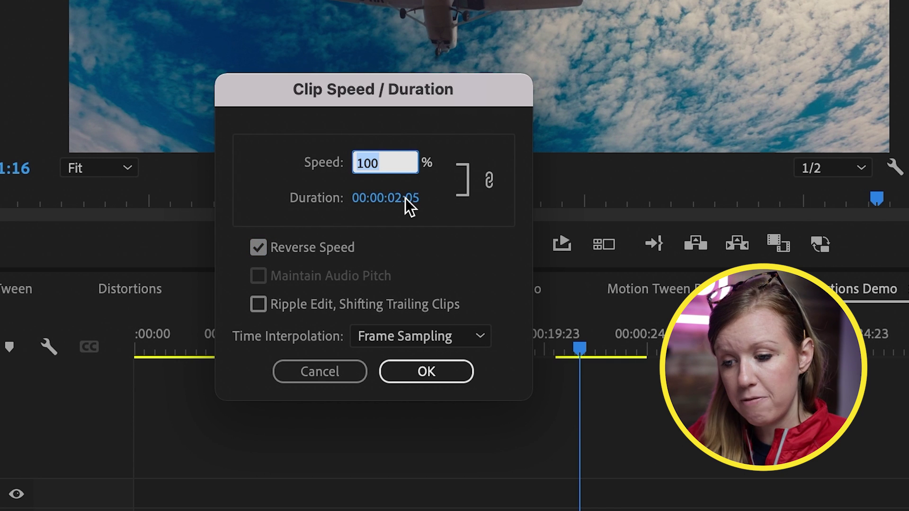
pyautogui.write('300')
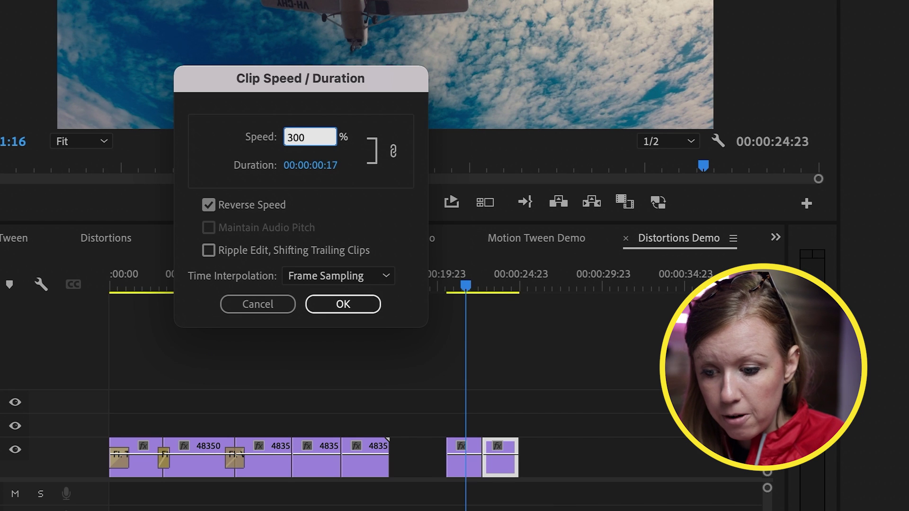
pyautogui.press('Return')
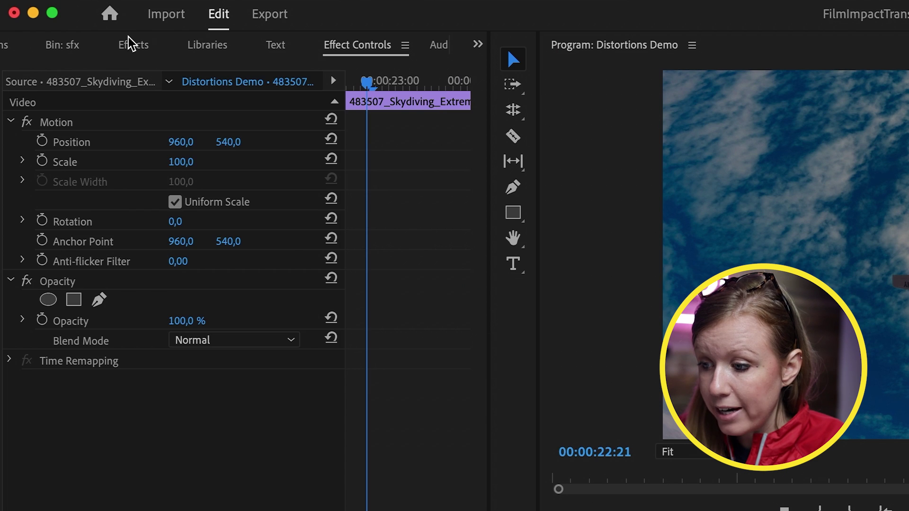
# Add FI: VHS Damage Impacts to the reversed clip's end and preview the rewind
pyautogui.click(131, 44)
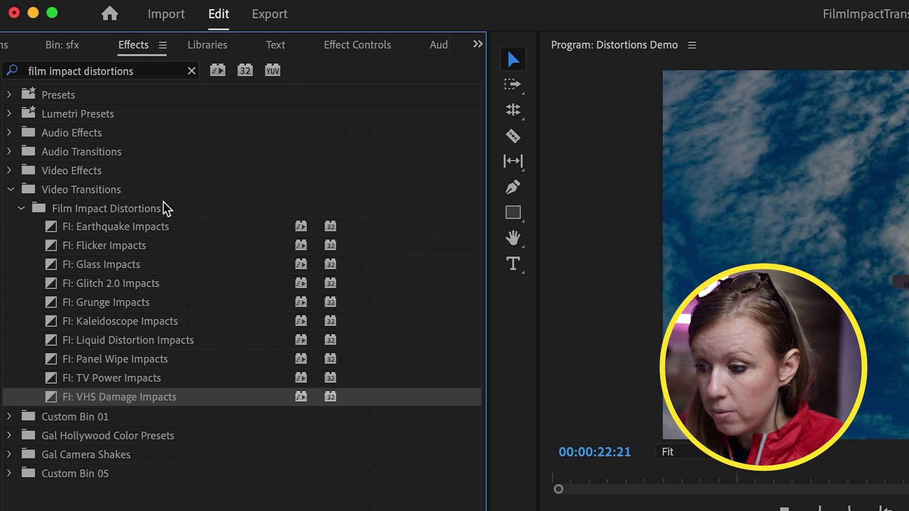
pyautogui.moveTo(85, 400); pyautogui.dragTo(437, 483)
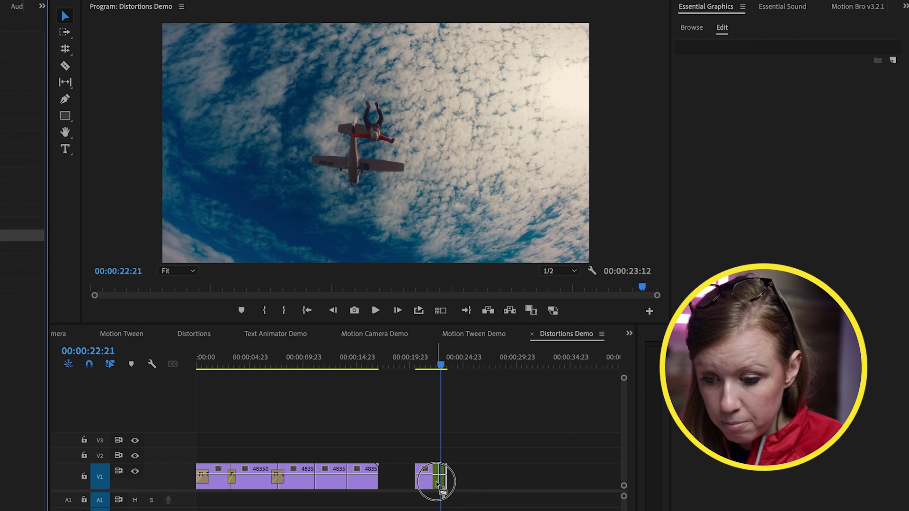
pyautogui.press('=')
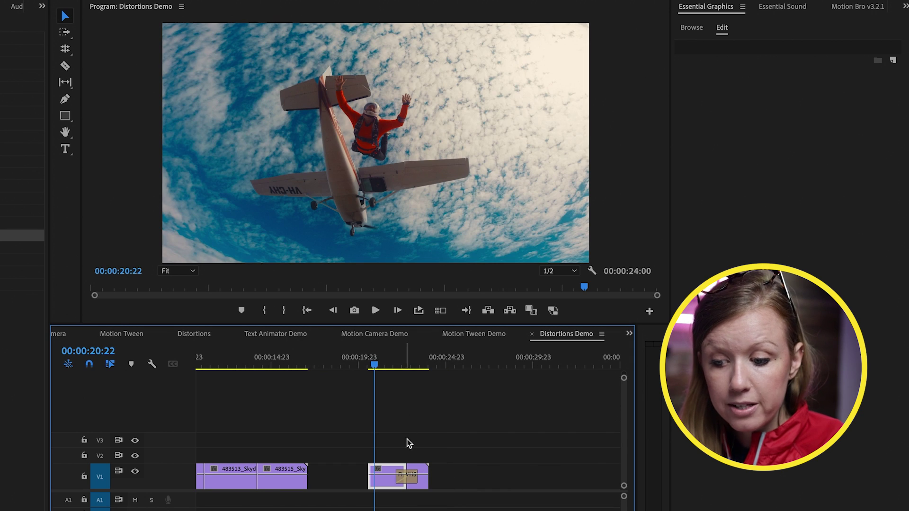
pyautogui.press('space')
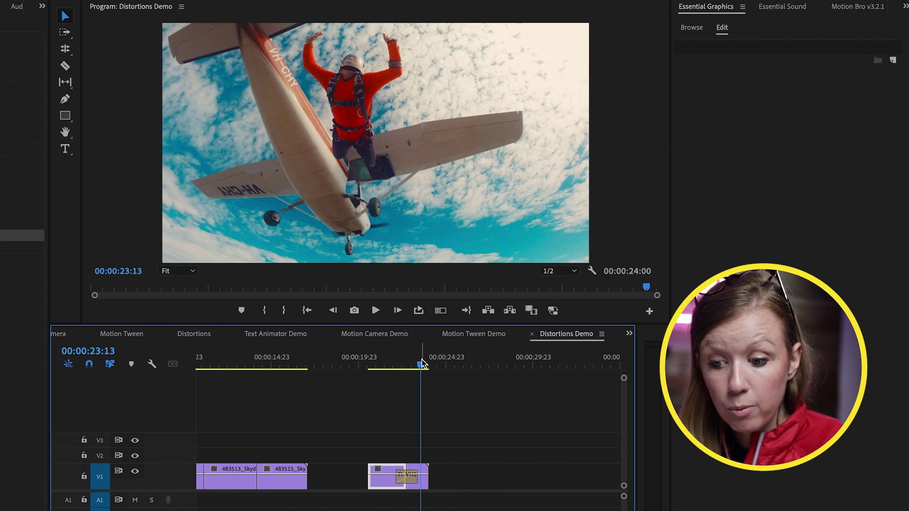
pyautogui.moveTo(421, 364); pyautogui.dragTo(430, 366)
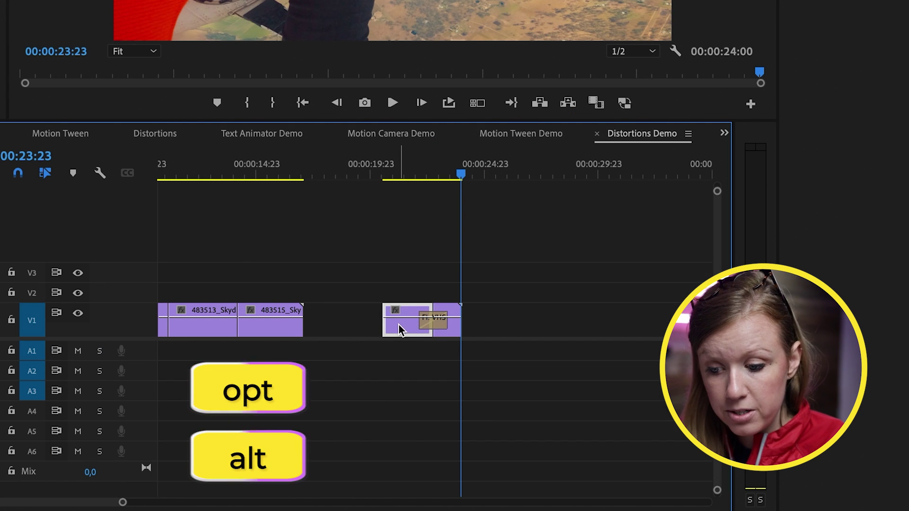
# Duplicate clip 483507, extend its start 1 second 12 frames, and butt it after the transition
pyautogui.moveTo(400, 326); pyautogui.dragTo(481, 319)
pyautogui.press('Down')
pyautogui.moveTo(459, 164); pyautogui.dragTo(504, 166)
pyautogui.moveTo(509, 310); pyautogui.dragTo(526, 314)
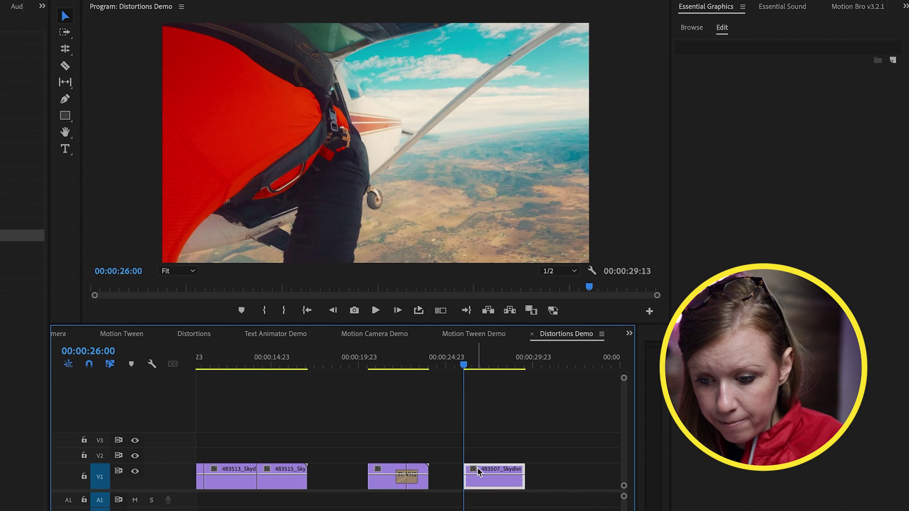
pyautogui.moveTo(479, 471); pyautogui.dragTo(450, 472)
pyautogui.press('space')
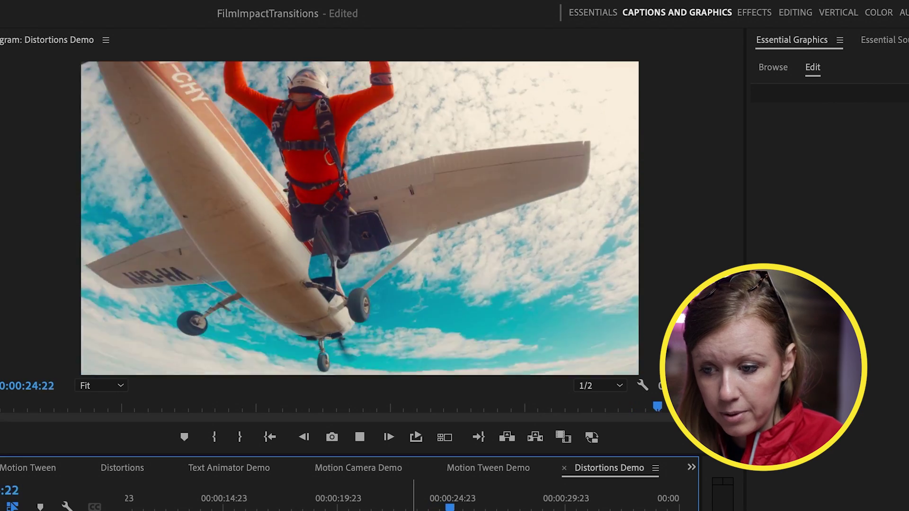
pyautogui.moveTo(397, 502); pyautogui.dragTo(400, 503)
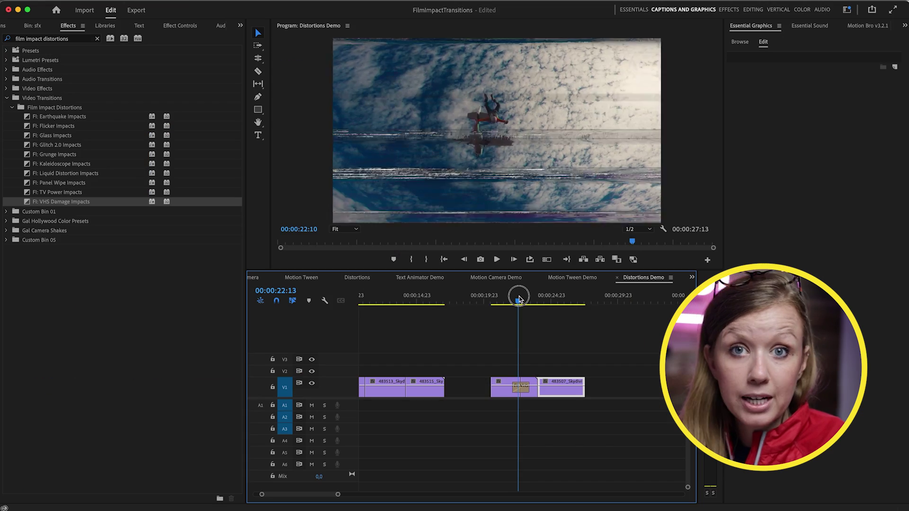
# Place ES_PREL Tape Rewind 3 on track A1 beneath the VHS transition and play it
pyautogui.click(32, 25)
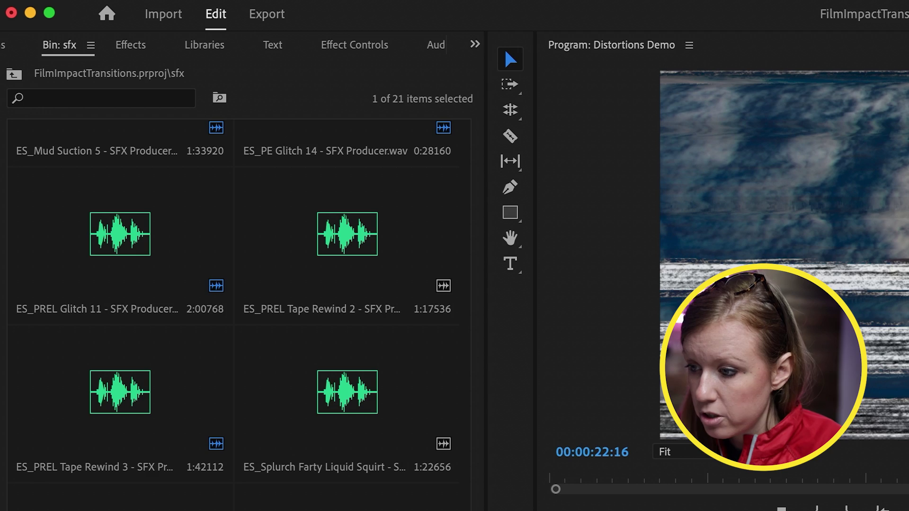
pyautogui.click(113, 408)
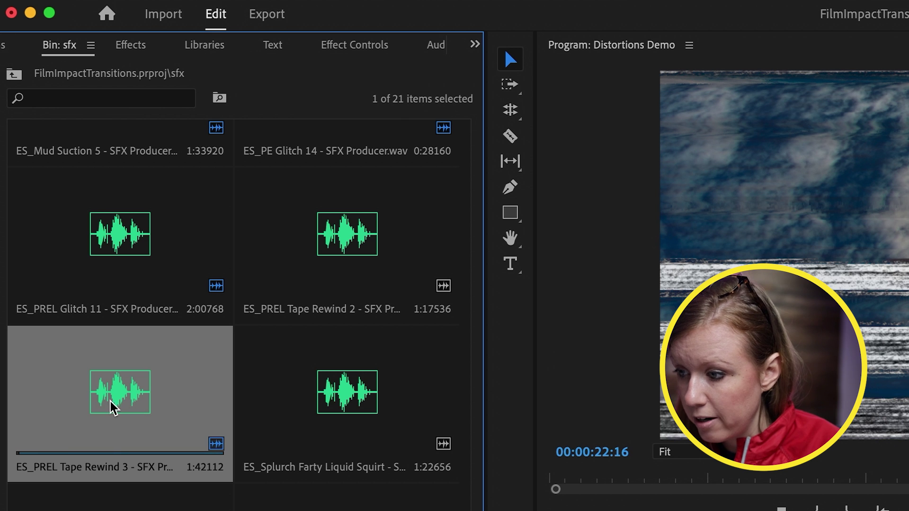
pyautogui.moveTo(113, 403); pyautogui.dragTo(411, 486)
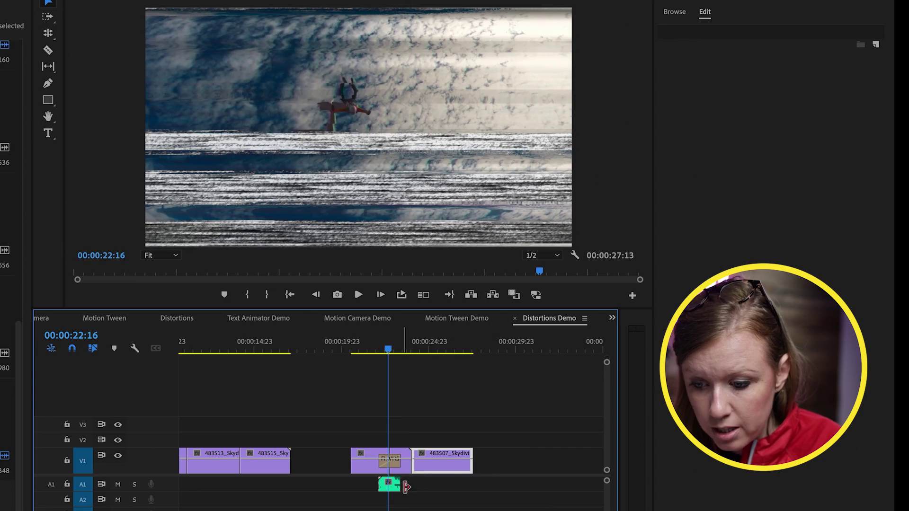
pyautogui.press('space')
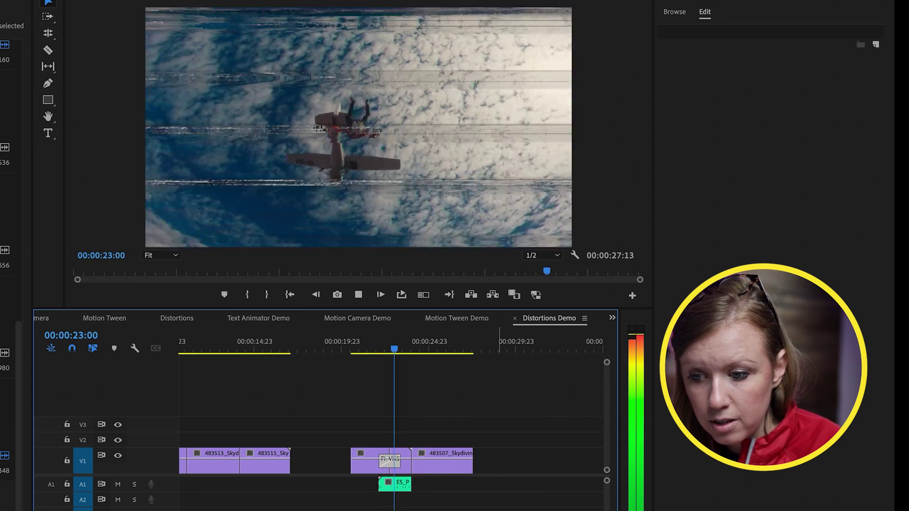